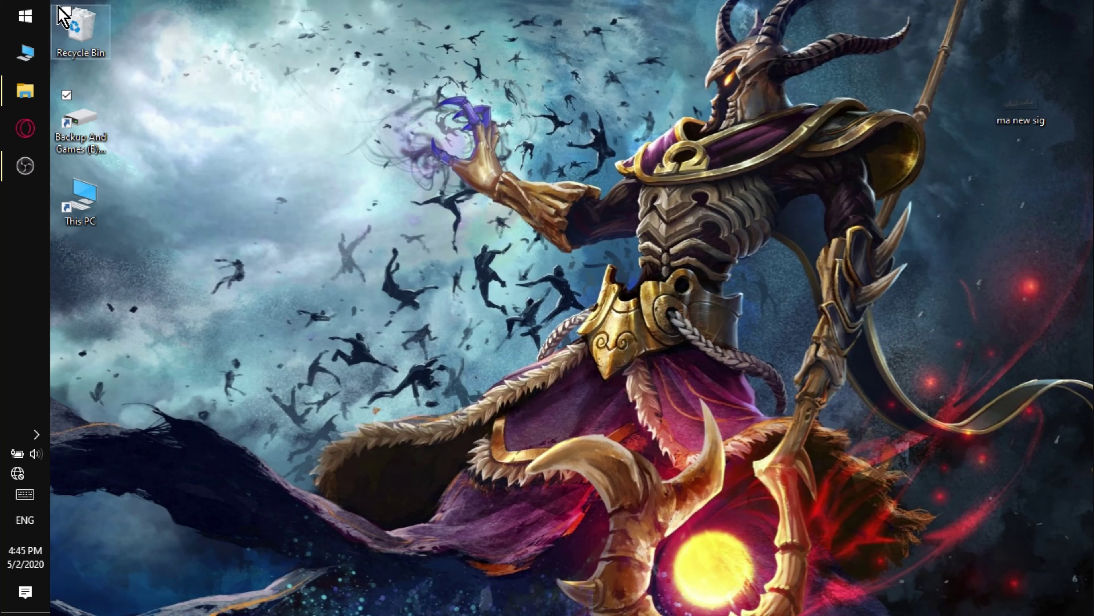
- Open Disk Management and move its window clear of the desktop icons
{"action": "right_click", "coordinate": [44, 6]}
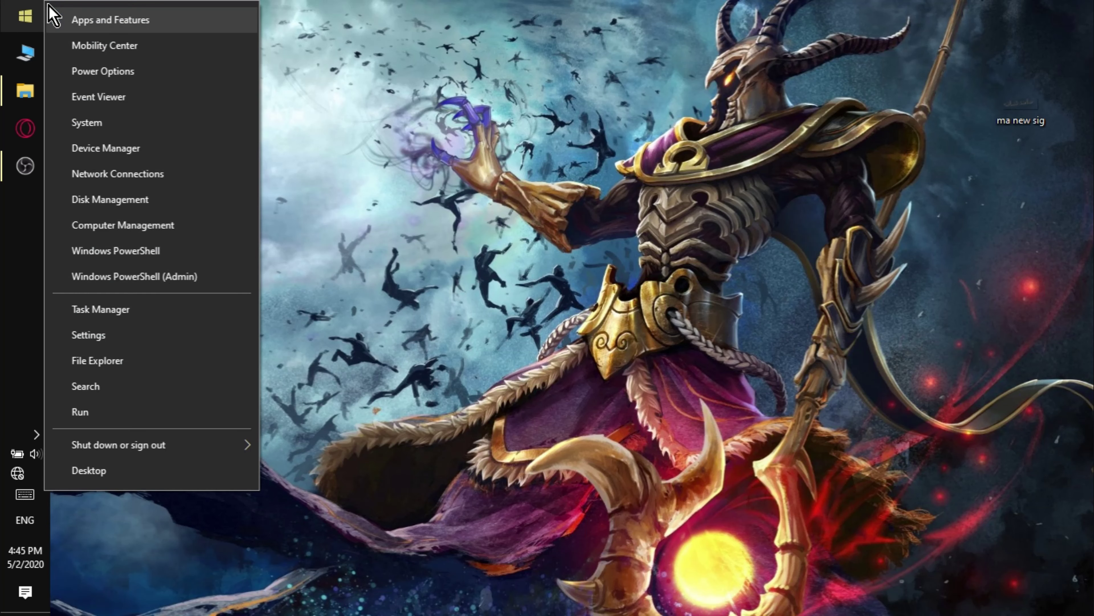
{"action": "left_click", "coordinate": [105, 200]}
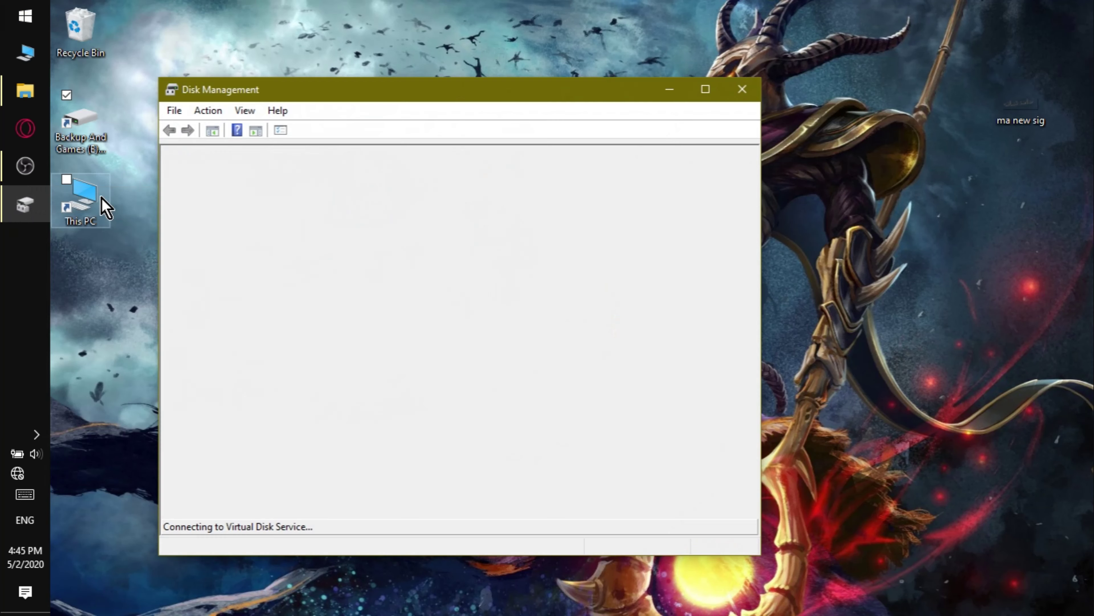
{"action": "left_click_drag", "start_coordinate": [368, 95], "coordinate": [504, 60]}
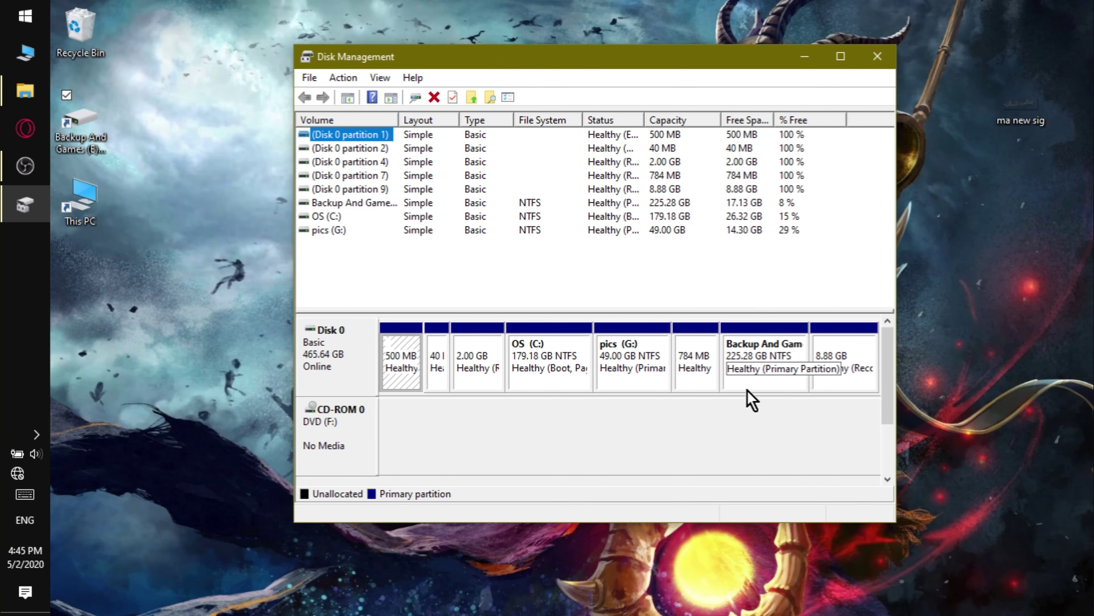
- Start shrinking the OS (C:) volume and clear the suggested amount of space to shrink
{"action": "left_click", "coordinate": [555, 359]}
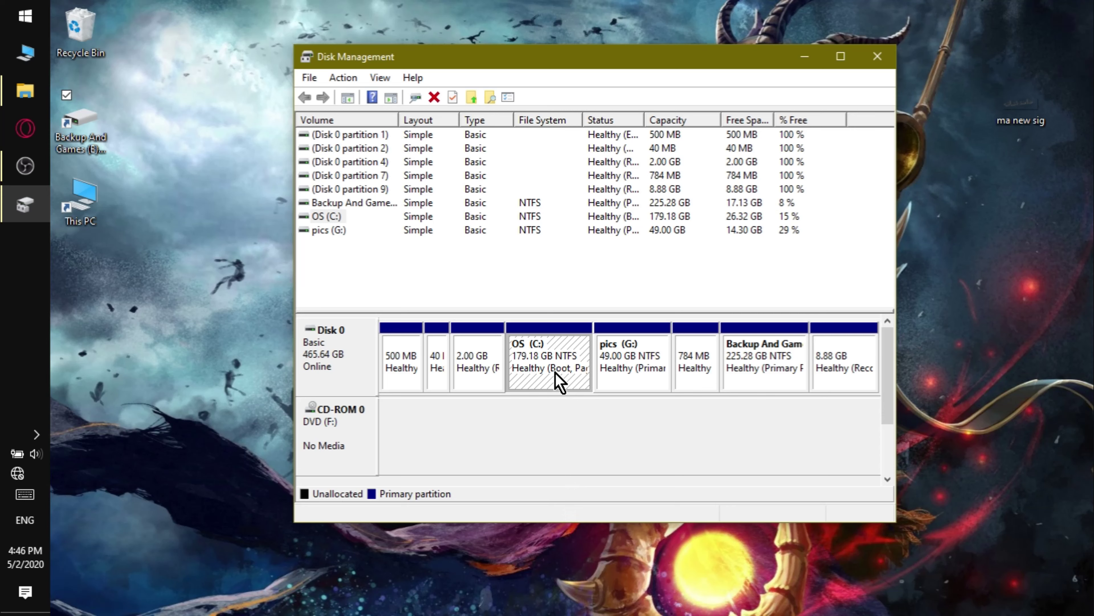
{"action": "right_click", "coordinate": [556, 352]}
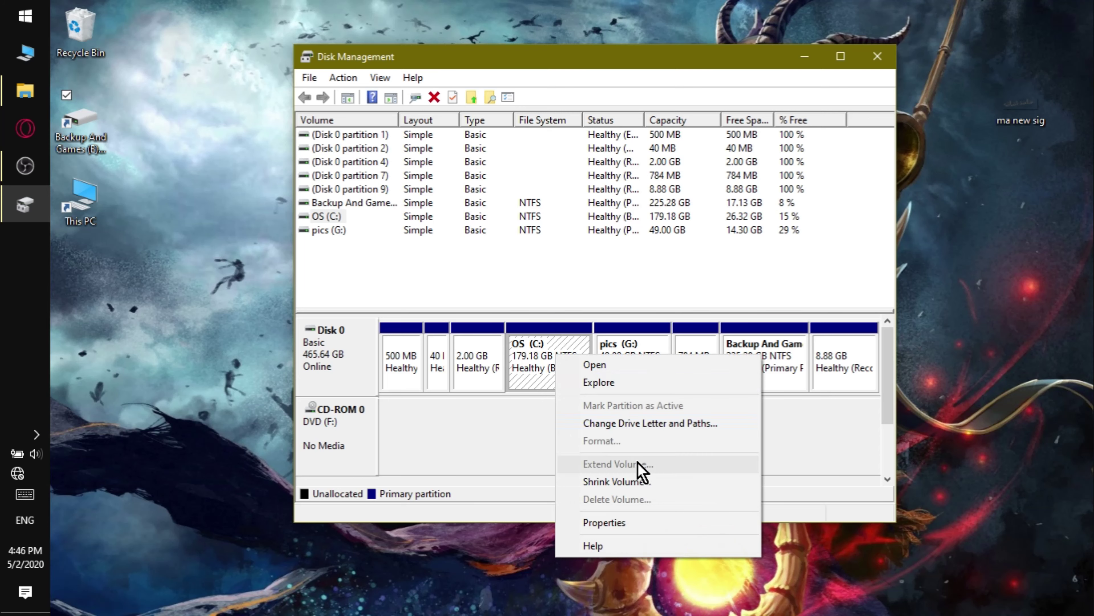
{"action": "left_click", "coordinate": [627, 483]}
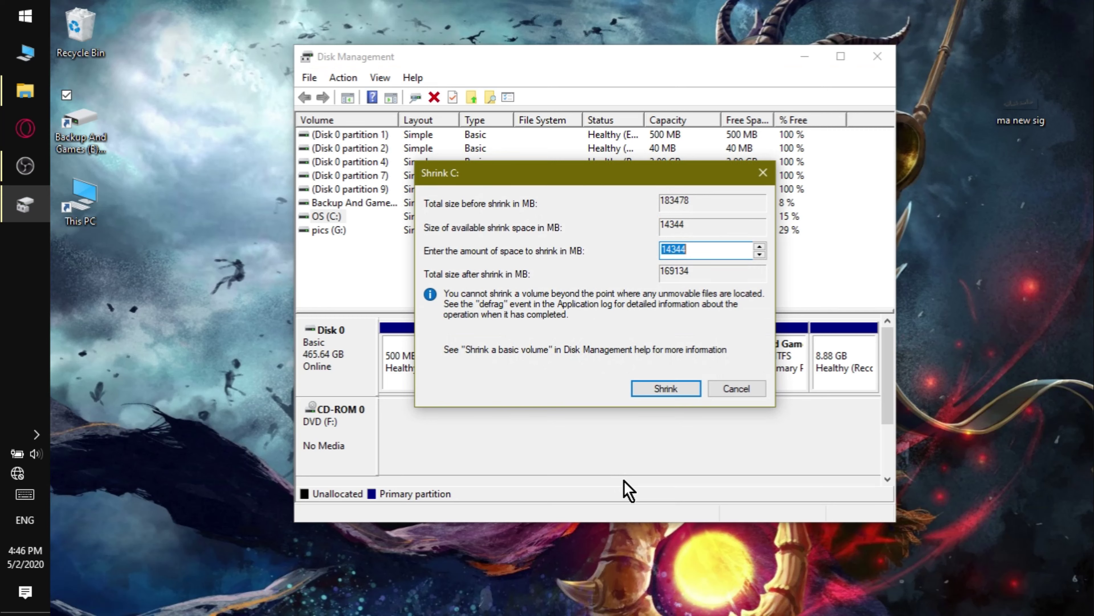
{"action": "type", "text": "56"}
{"action": "key", "text": "BackSpace"}
{"action": "key", "text": "BackSpace"}
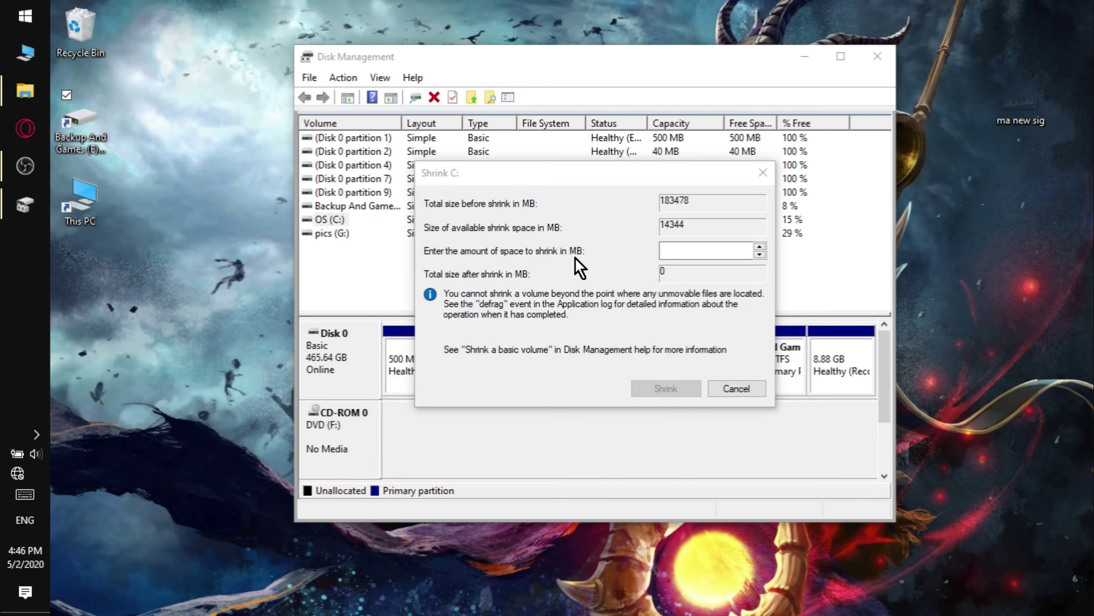
- Switch to Calculator and multiply 1024 by 5 to convert 5 GB to megabytes
{"action": "key", "text": "super"}
{"action": "type", "text": "c"}
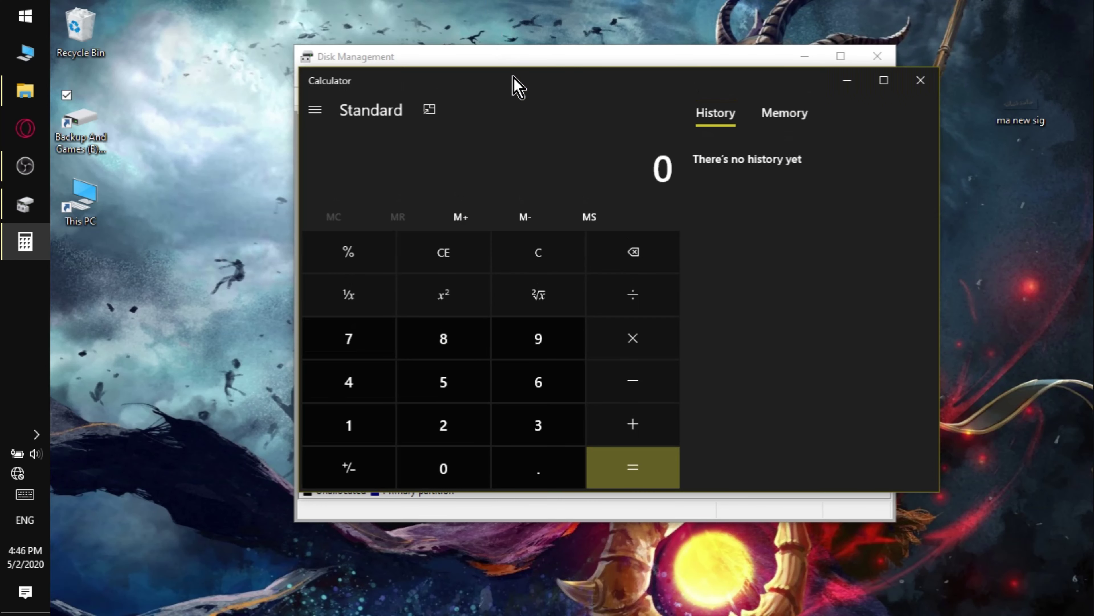
{"action": "left_click", "coordinate": [382, 430]}
{"action": "left_click", "coordinate": [426, 472]}
{"action": "left_click", "coordinate": [437, 440]}
{"action": "left_click", "coordinate": [384, 396]}
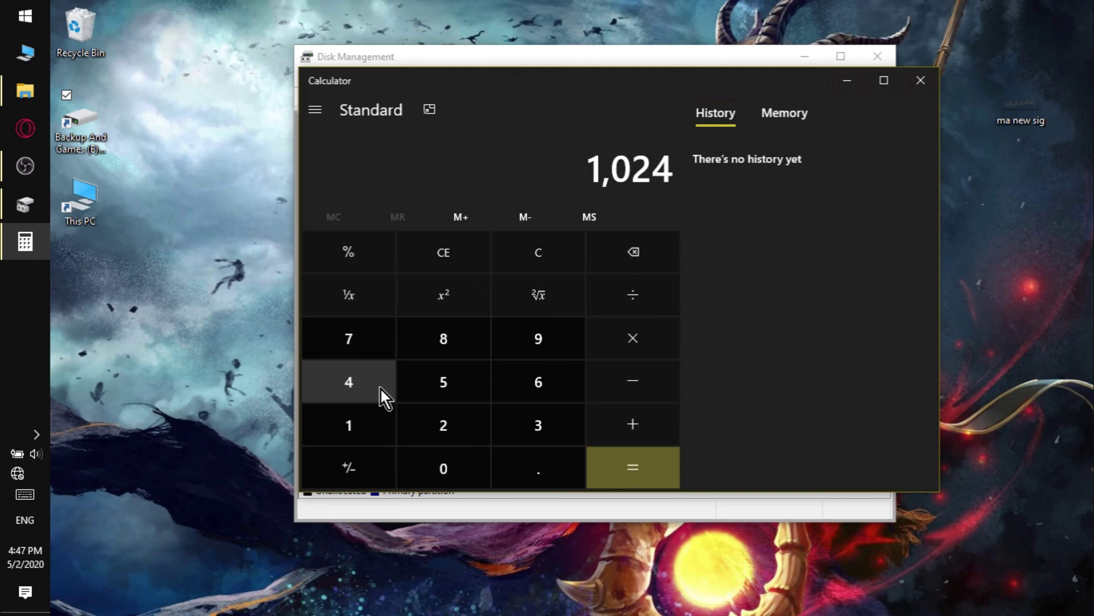
{"action": "key", "text": "asterisk"}
{"action": "key", "text": "5"}
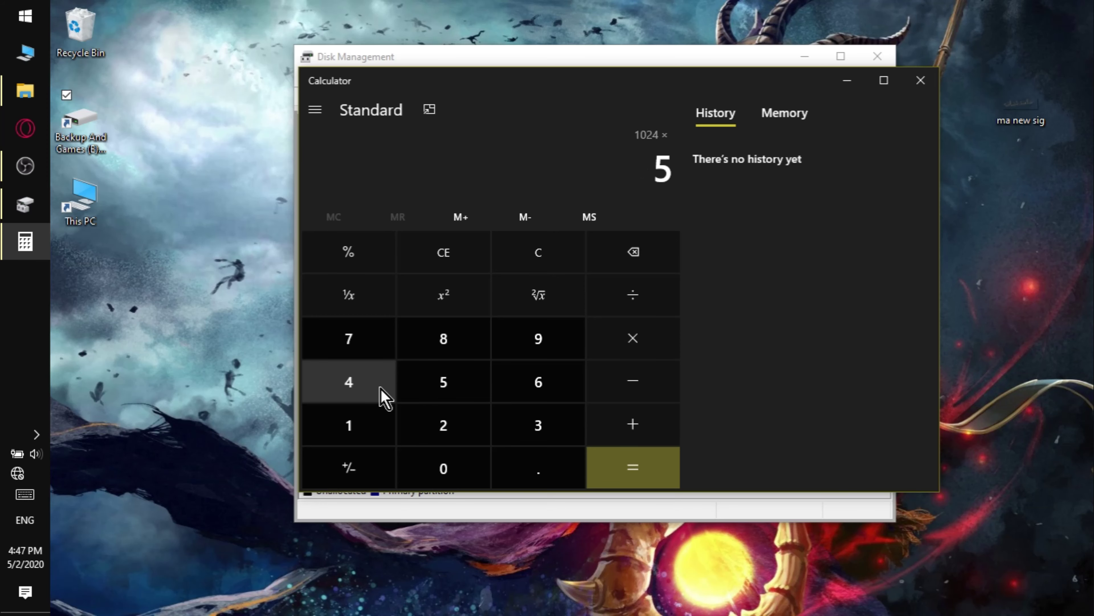
{"action": "key", "text": "Return"}
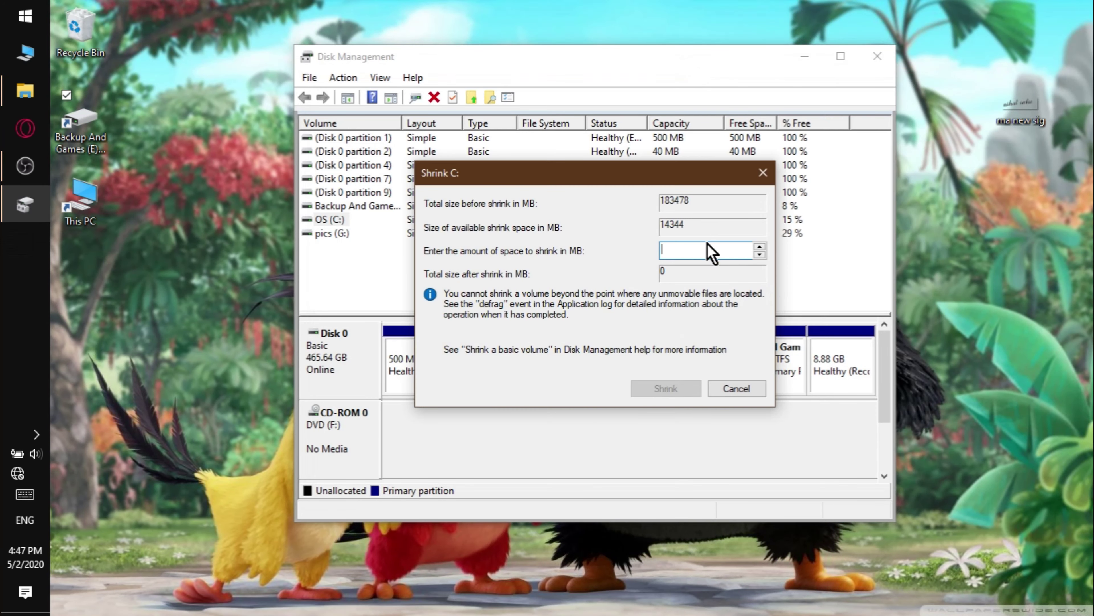
- Shrink the OS (C:) volume by 5120 MB in Disk Management
{"action": "type", "text": "5120"}
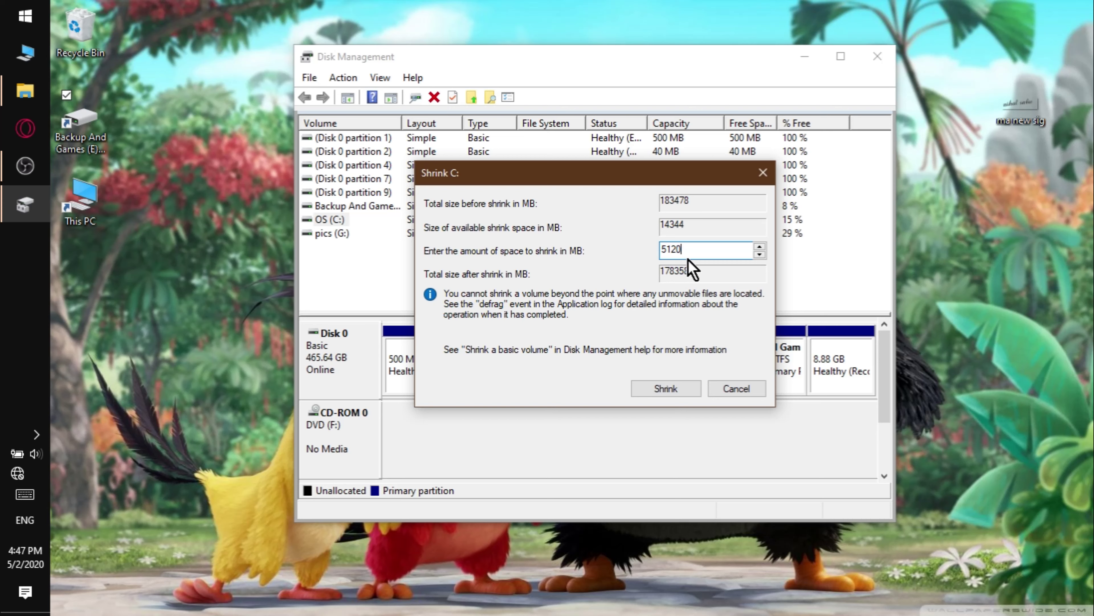
{"action": "left_click", "coordinate": [665, 388]}
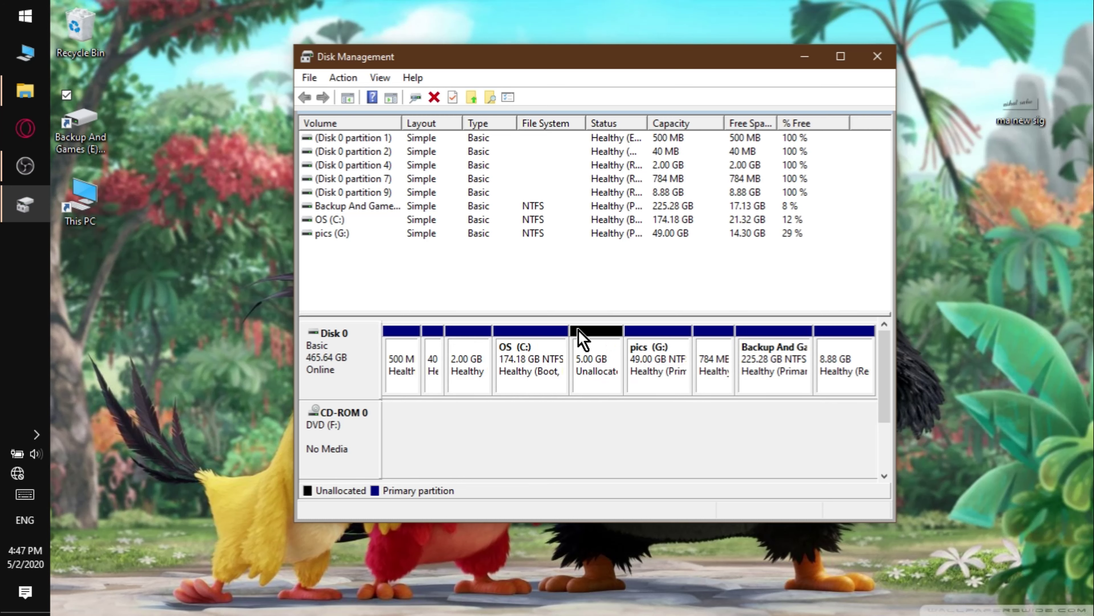
- Select the unallocated space on Disk 0 and check the drives listed under This PC in File Explorer
{"action": "left_click", "coordinate": [598, 340]}
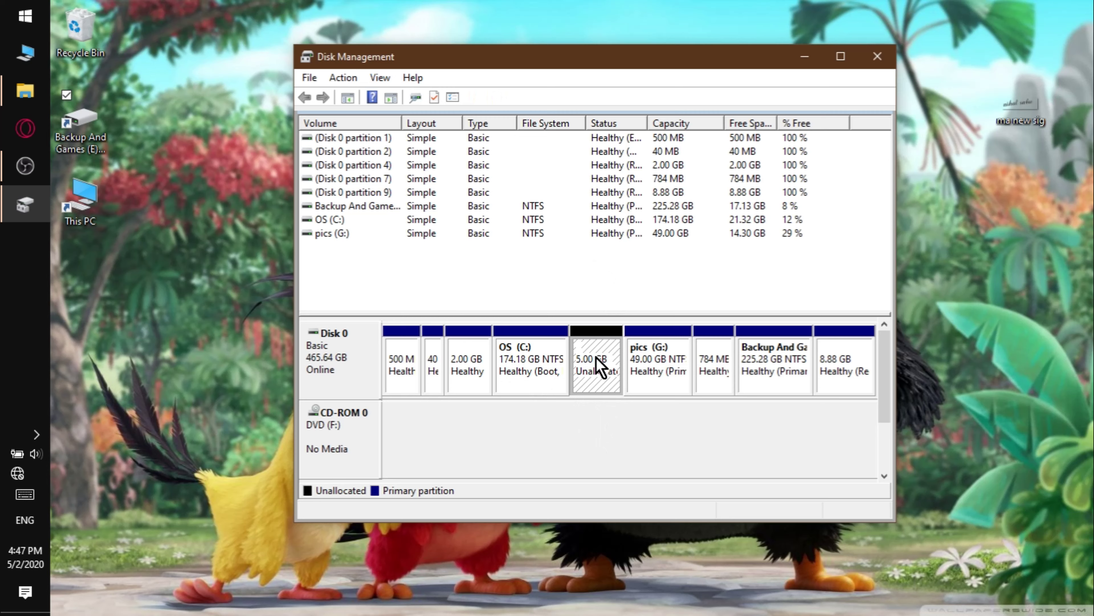
{"action": "left_click", "coordinate": [25, 91]}
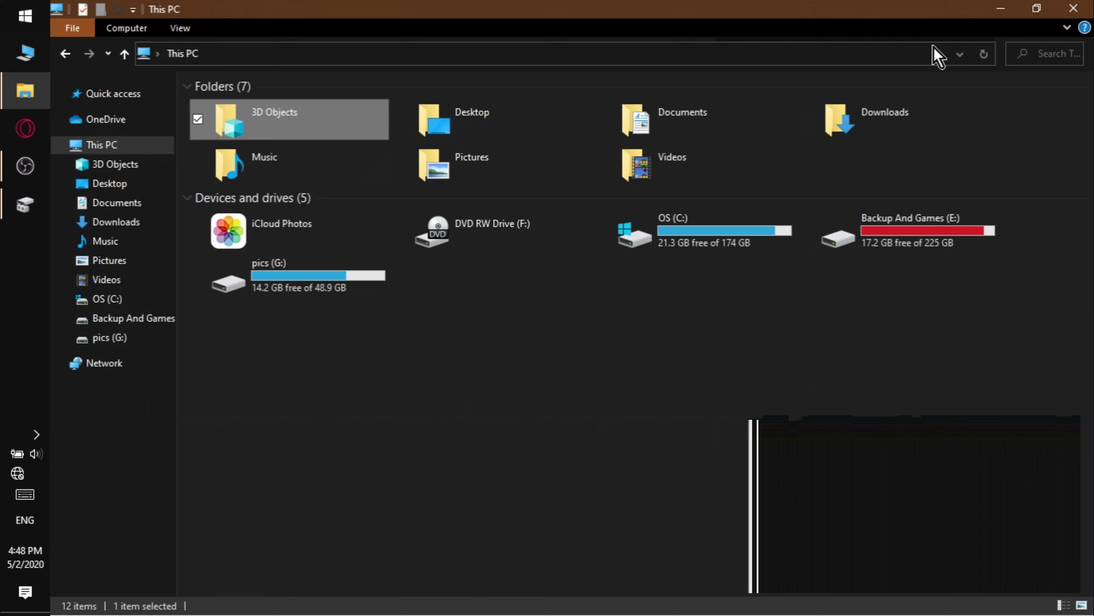
{"action": "left_click", "coordinate": [1000, 9]}
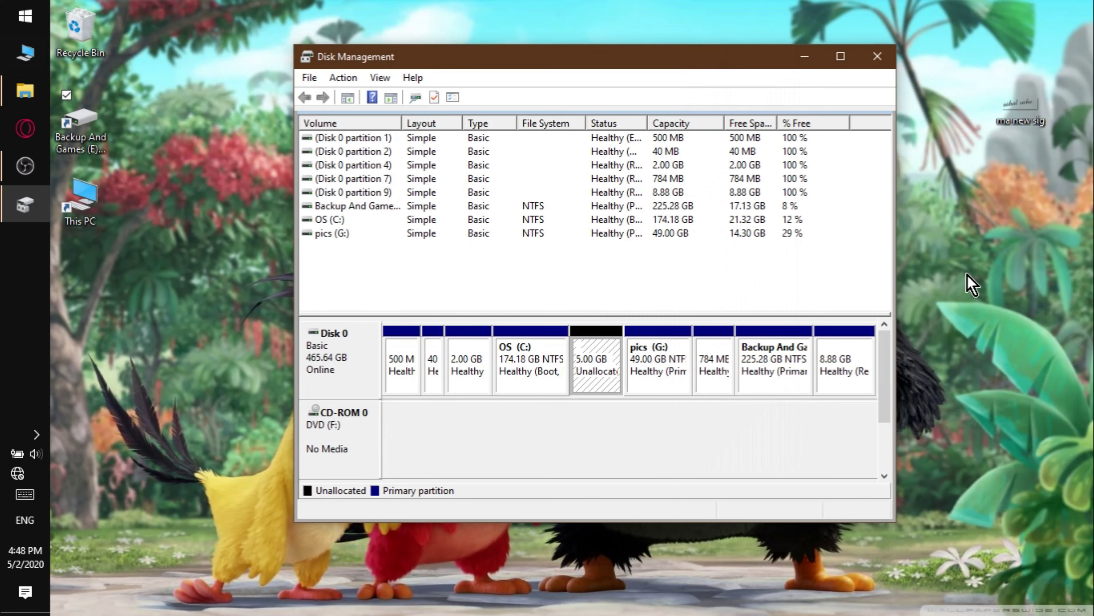
- Start a new simple volume in the unallocated space with a size of 5120 MB and drive letter K
{"action": "right_click", "coordinate": [602, 390]}
{"action": "left_click", "coordinate": [638, 403]}
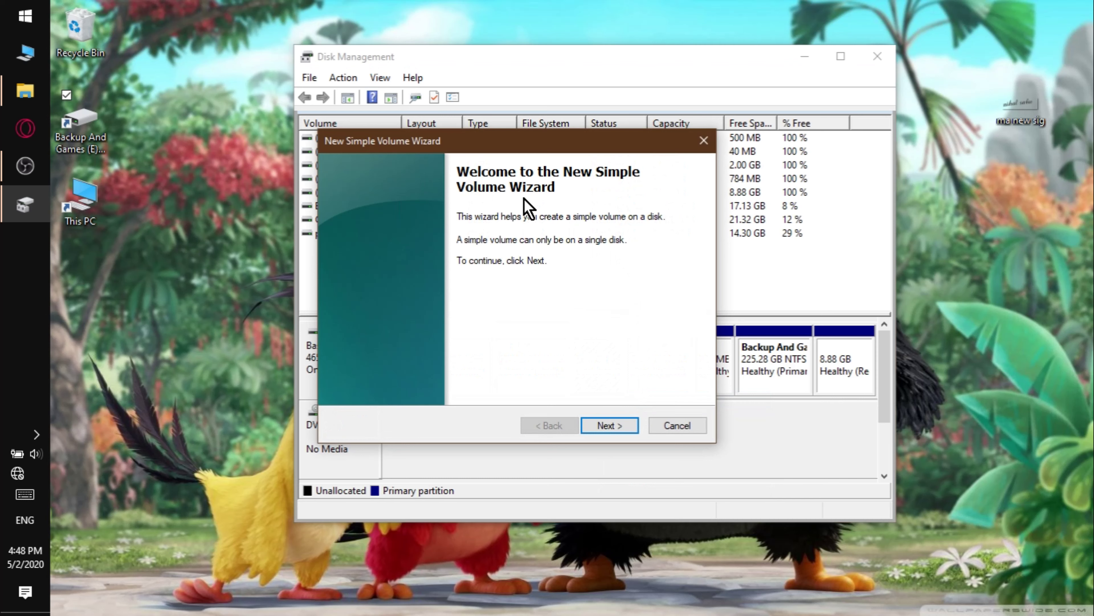
{"action": "left_click", "coordinate": [610, 426]}
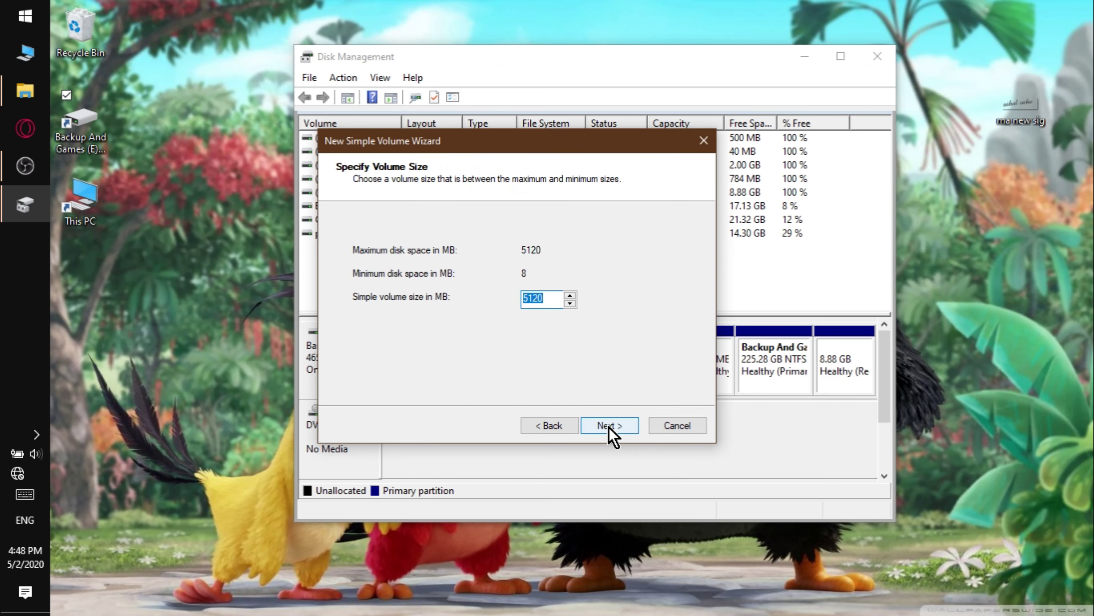
{"action": "left_click", "coordinate": [609, 426]}
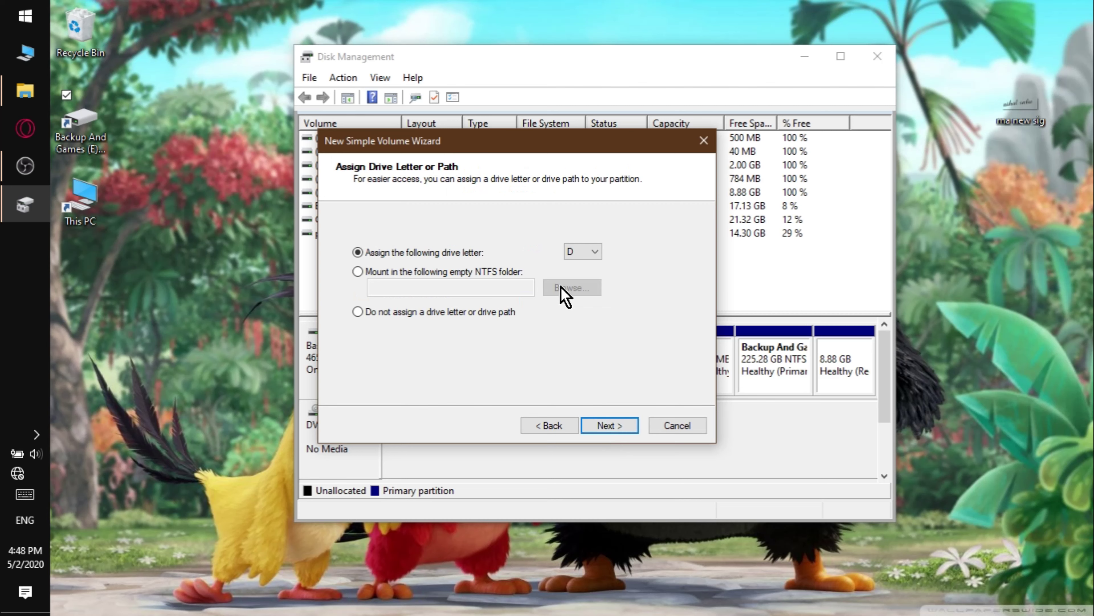
{"action": "left_click", "coordinate": [571, 257]}
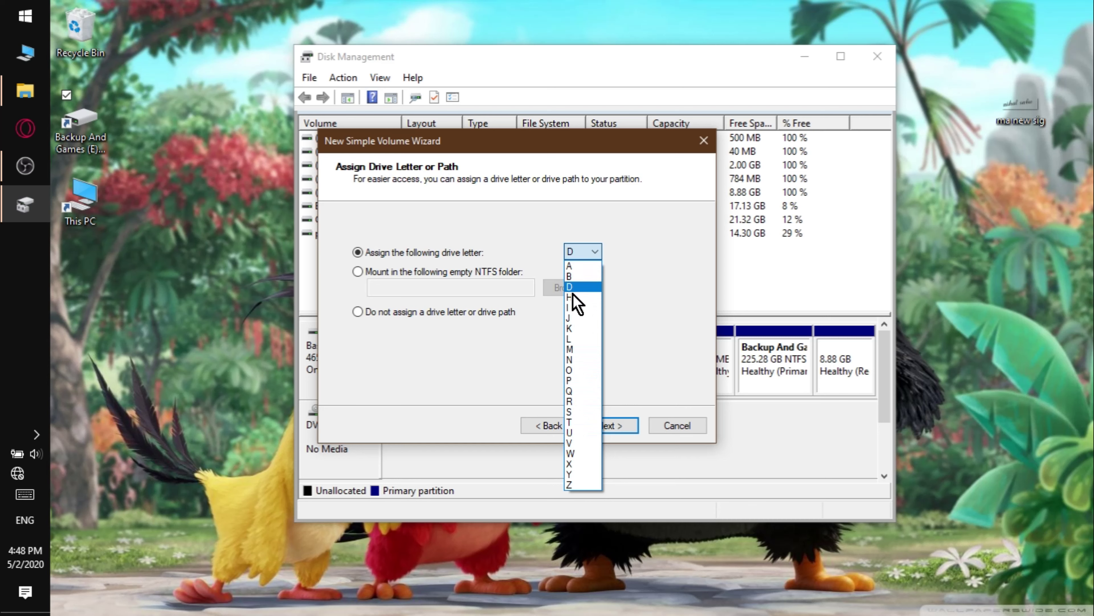
{"action": "left_click", "coordinate": [573, 327]}
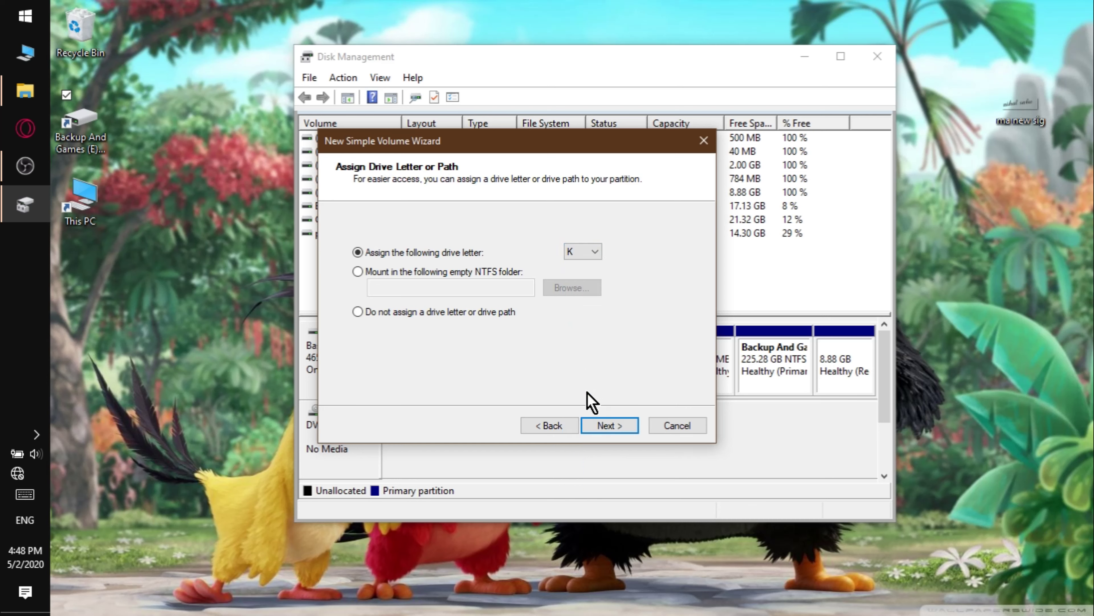
{"action": "left_click", "coordinate": [615, 428]}
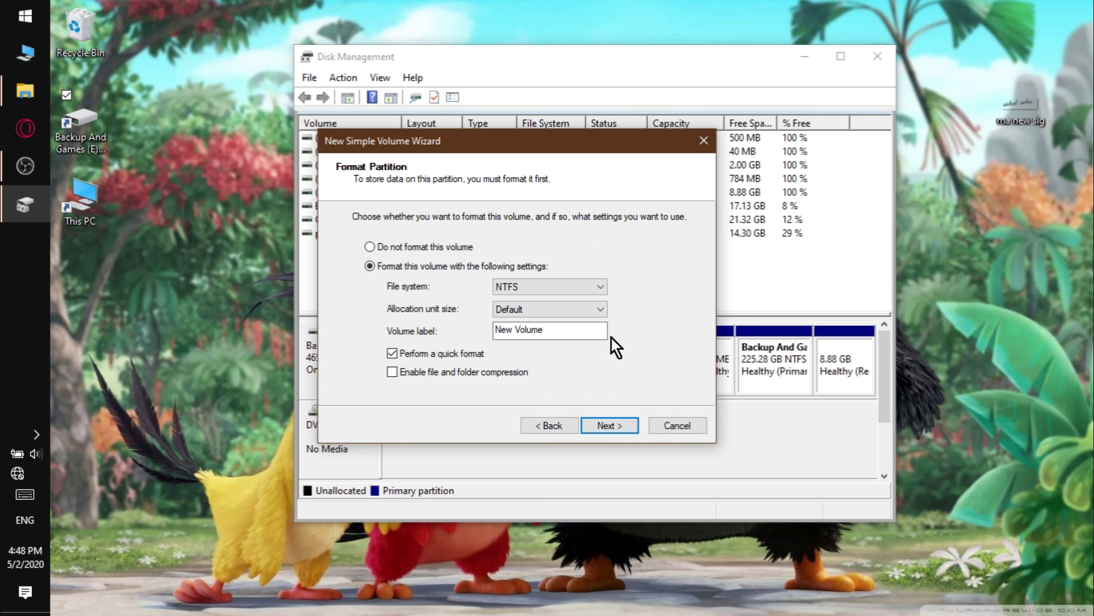
- Keep NTFS as the new volume's file system and set its volume label to "test"
{"action": "left_click", "coordinate": [593, 288]}
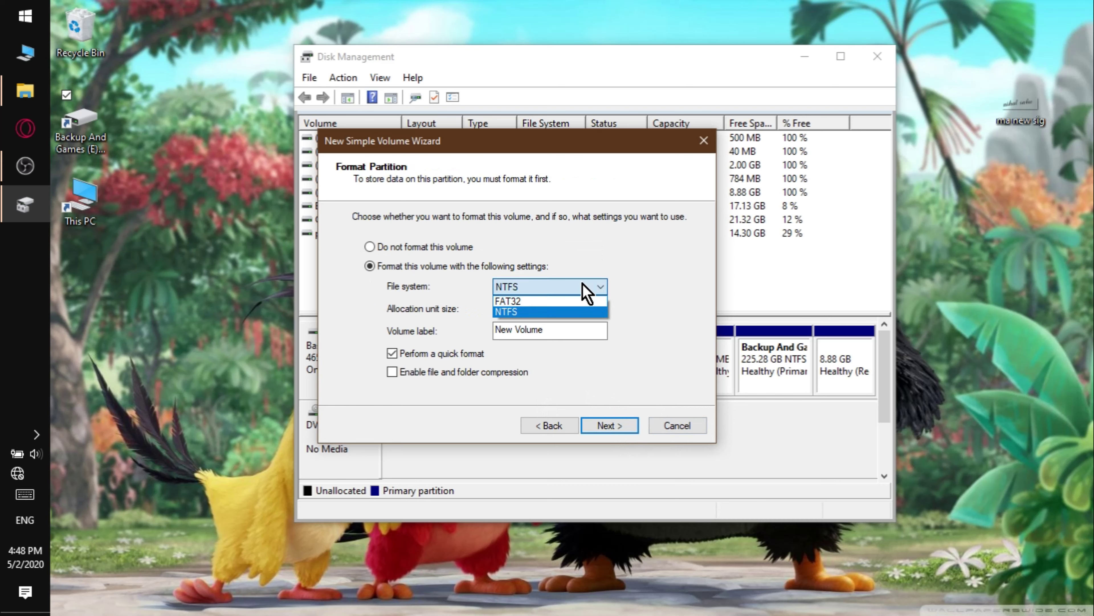
{"action": "left_click", "coordinate": [582, 283]}
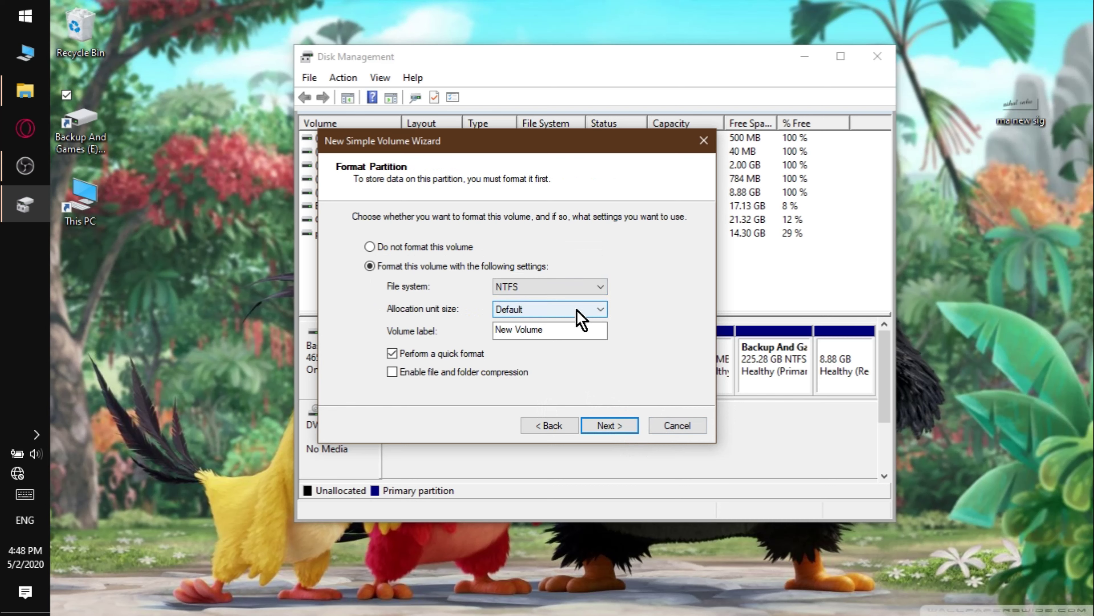
{"action": "left_click_drag", "start_coordinate": [574, 326], "coordinate": [458, 336]}
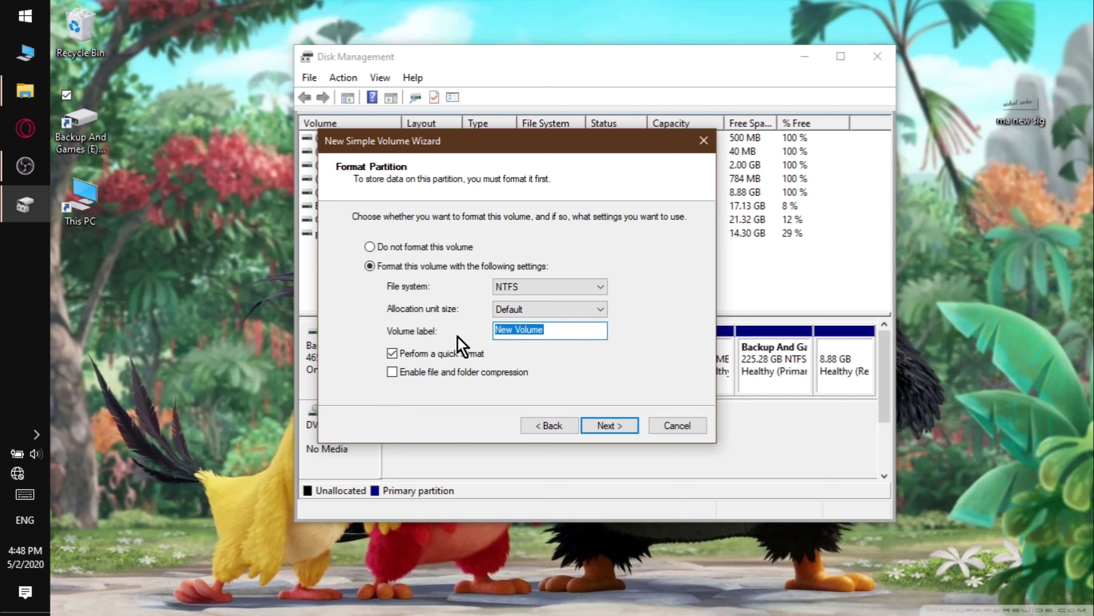
{"action": "key", "text": "BackSpace"}
{"action": "type", "text": "test"}
- Switch to File Explorer and examine how the OS (C:) drive's label is shown under This PC
{"action": "left_click", "coordinate": [22, 103]}
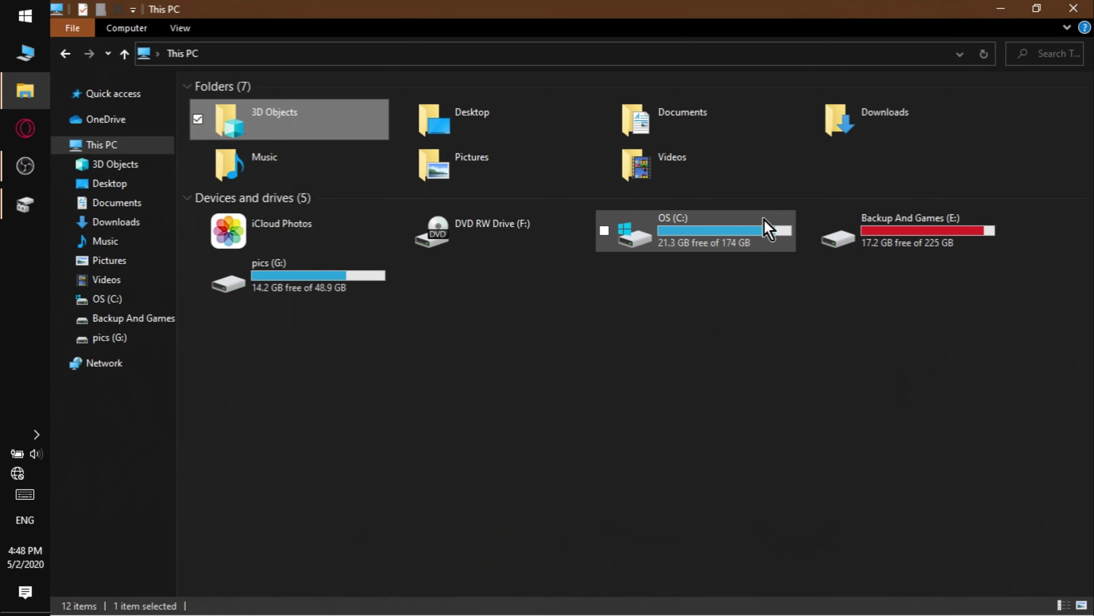
{"action": "left_click_drag", "start_coordinate": [670, 222], "coordinate": [659, 238]}
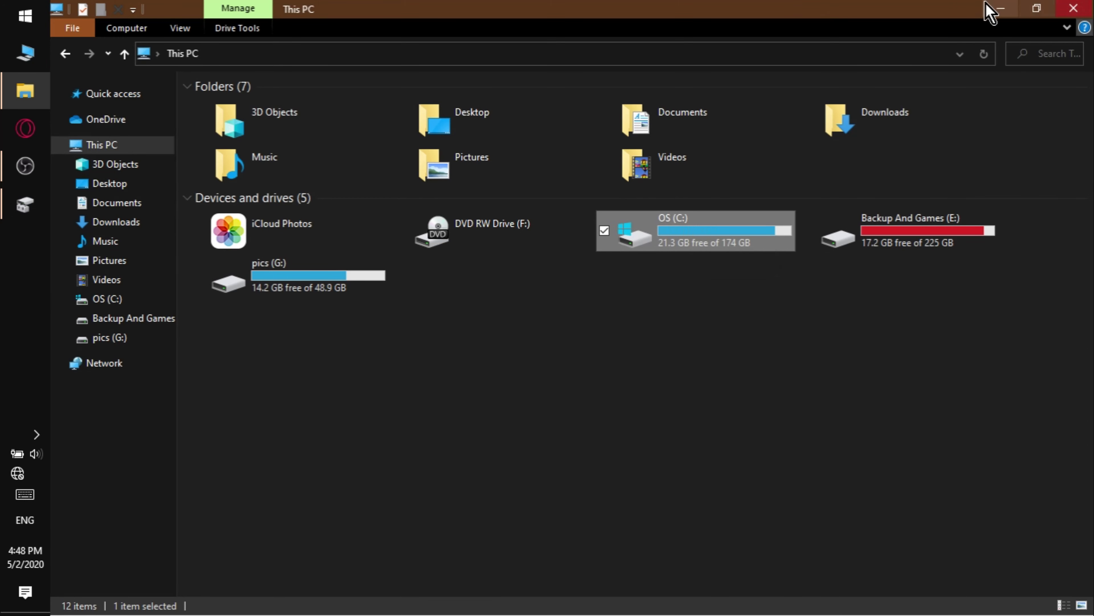
{"action": "left_click", "coordinate": [1000, 9]}
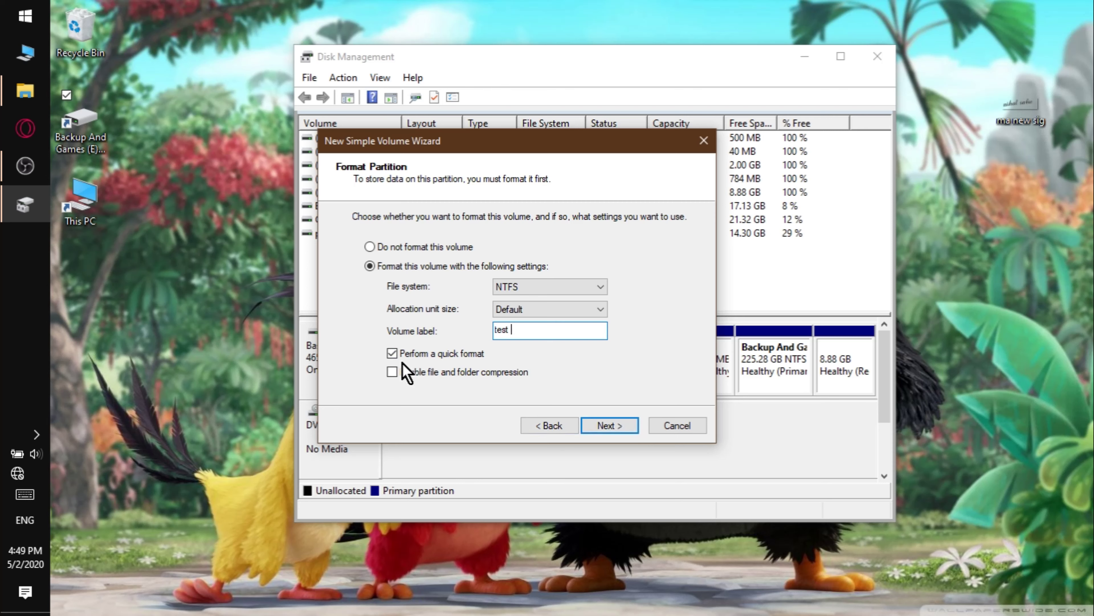
- Accept the format settings, finish the New Simple Volume Wizard and select the new partition on Disk 0
{"action": "left_click", "coordinate": [609, 426]}
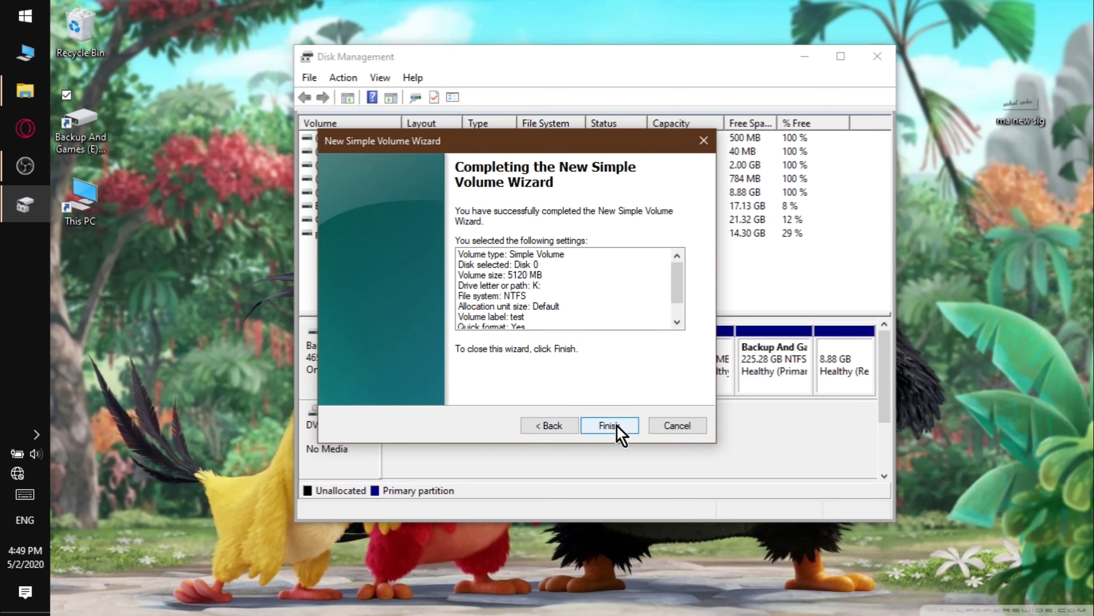
{"action": "left_click", "coordinate": [617, 424]}
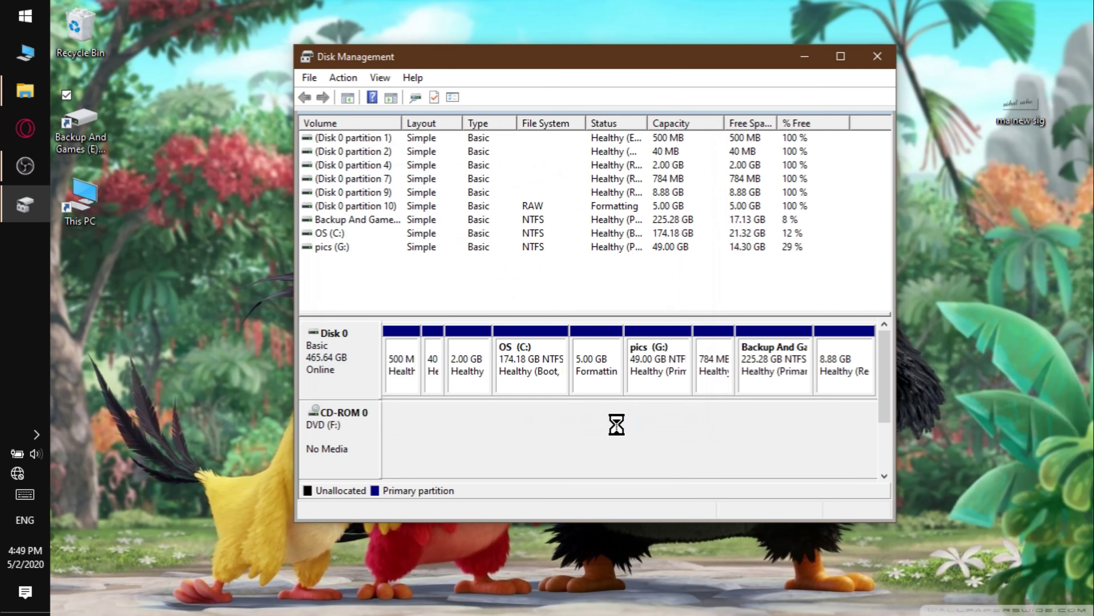
{"action": "left_click", "coordinate": [600, 369]}
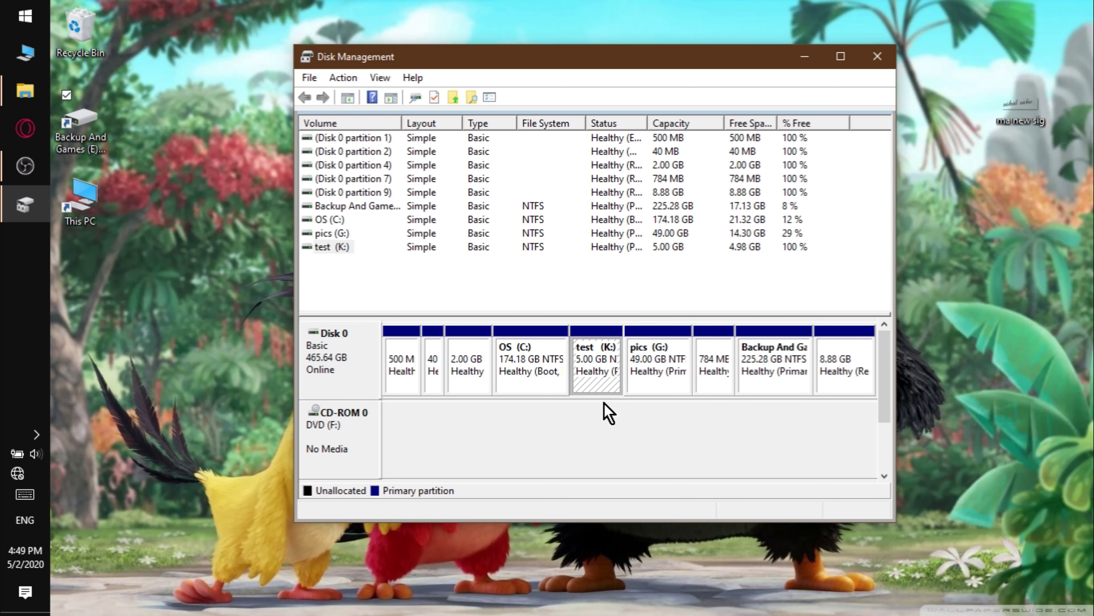
- Minimize Disk Management and check the new test (K:) drive under This PC in File Explorer
{"action": "left_click", "coordinate": [805, 56]}
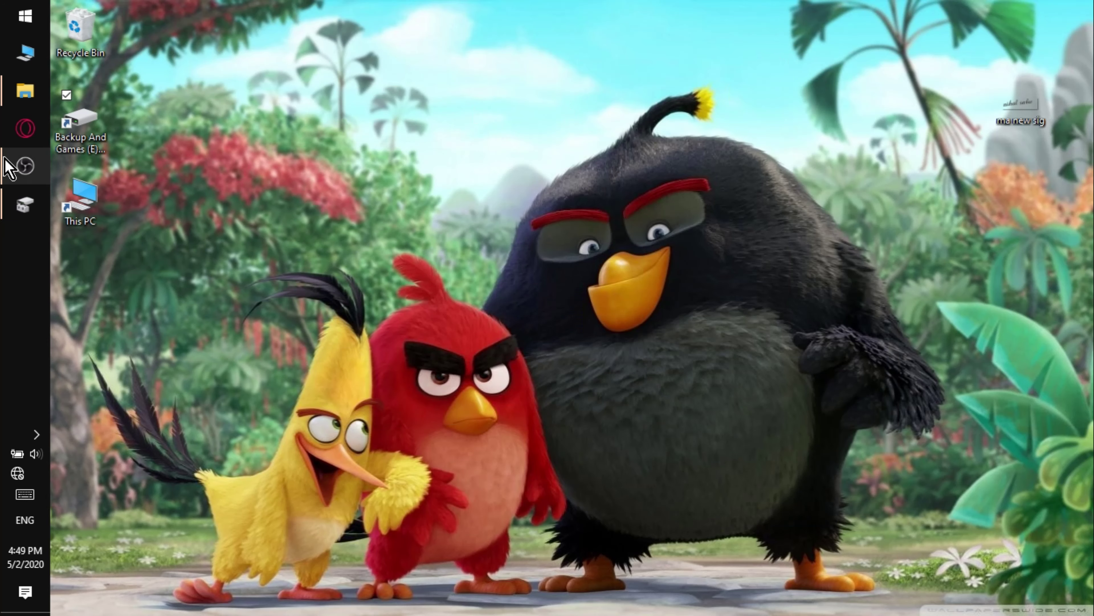
{"action": "left_click", "coordinate": [25, 91]}
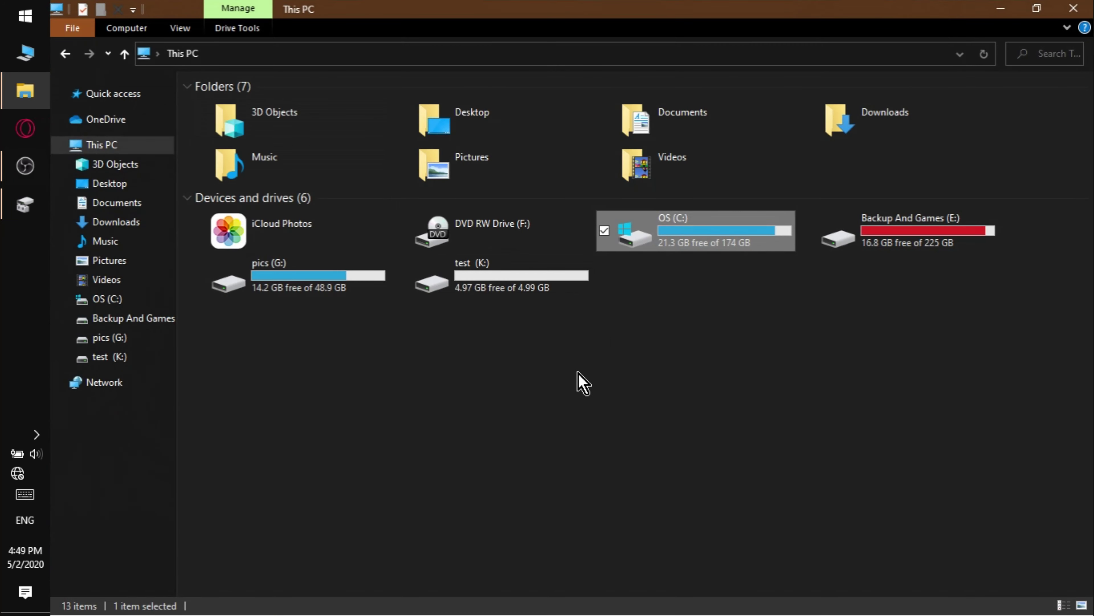
{"action": "left_click", "coordinate": [434, 286]}
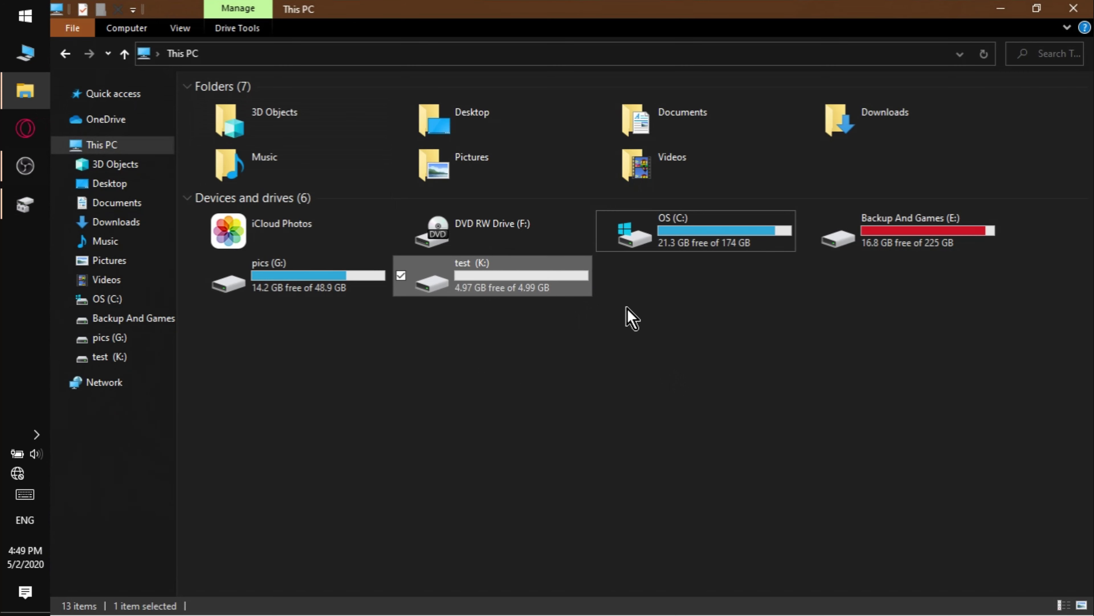
{"action": "left_click", "coordinate": [600, 348]}
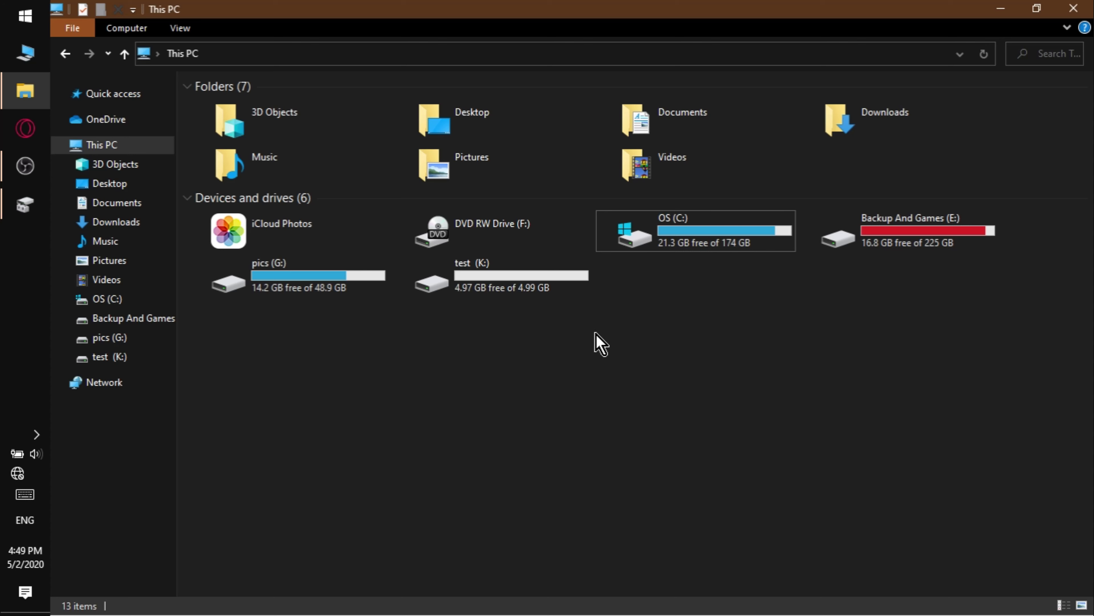
- Check the free space and total size of the test (K:) drive, select it and minimize File Explorer
{"action": "mouse_move", "coordinate": [499, 291]}
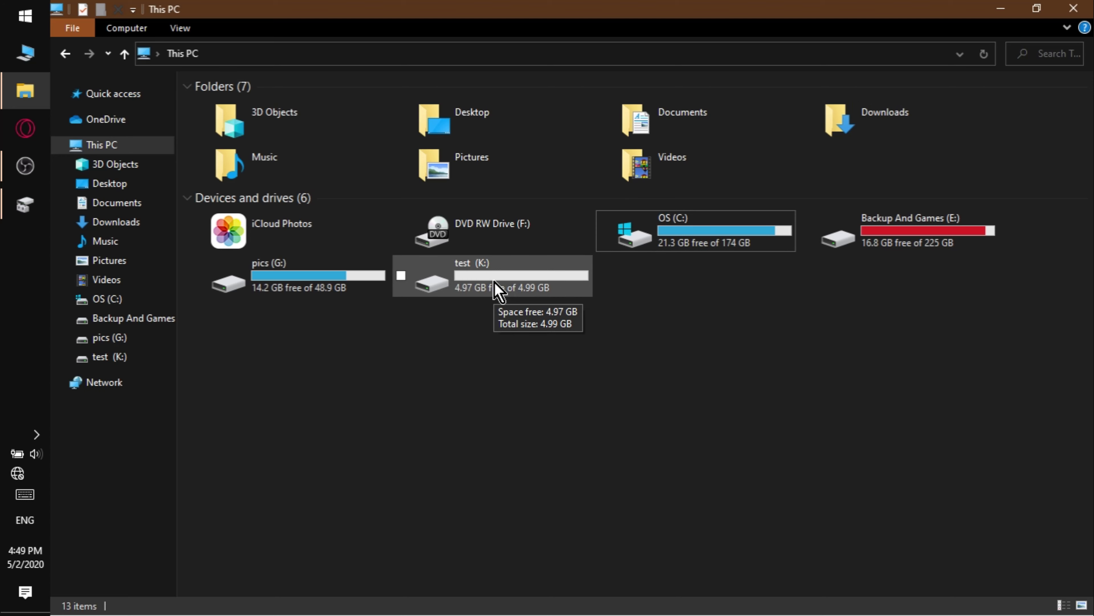
{"action": "left_click", "coordinate": [499, 291]}
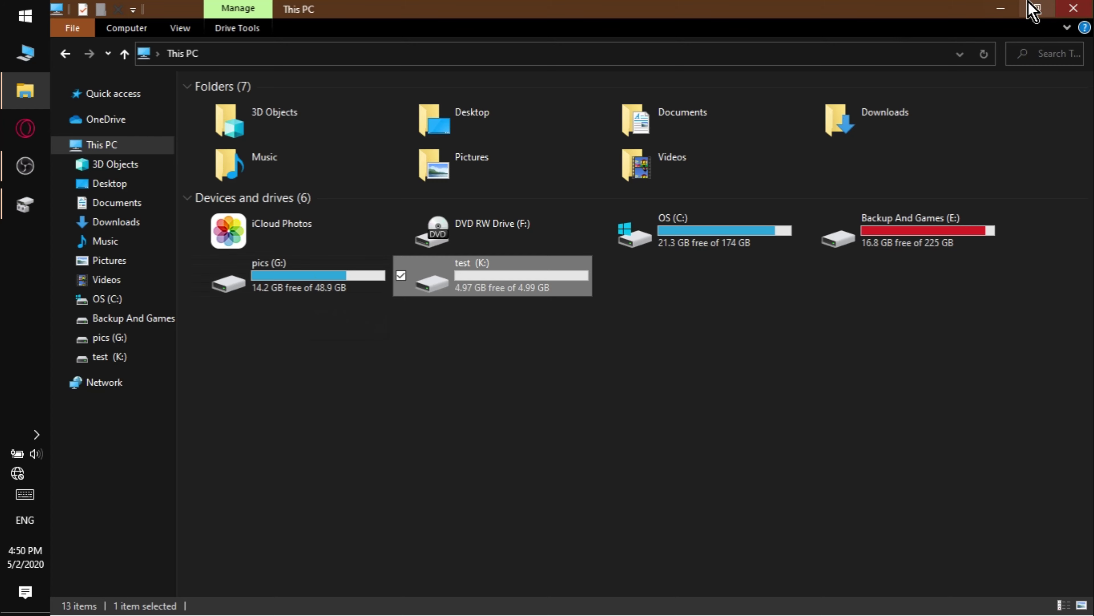
{"action": "left_click", "coordinate": [1018, 6]}
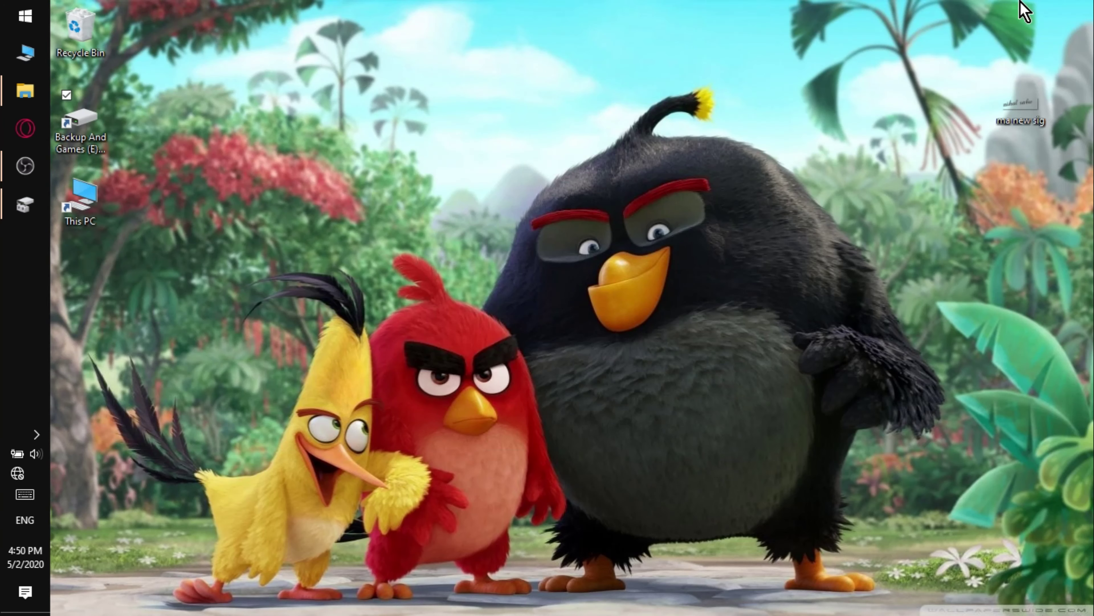
- Switch to Disk Management and delete the test (K:) volume on Disk 0, accepting the erasure of its data
{"action": "left_click", "coordinate": [24, 206]}
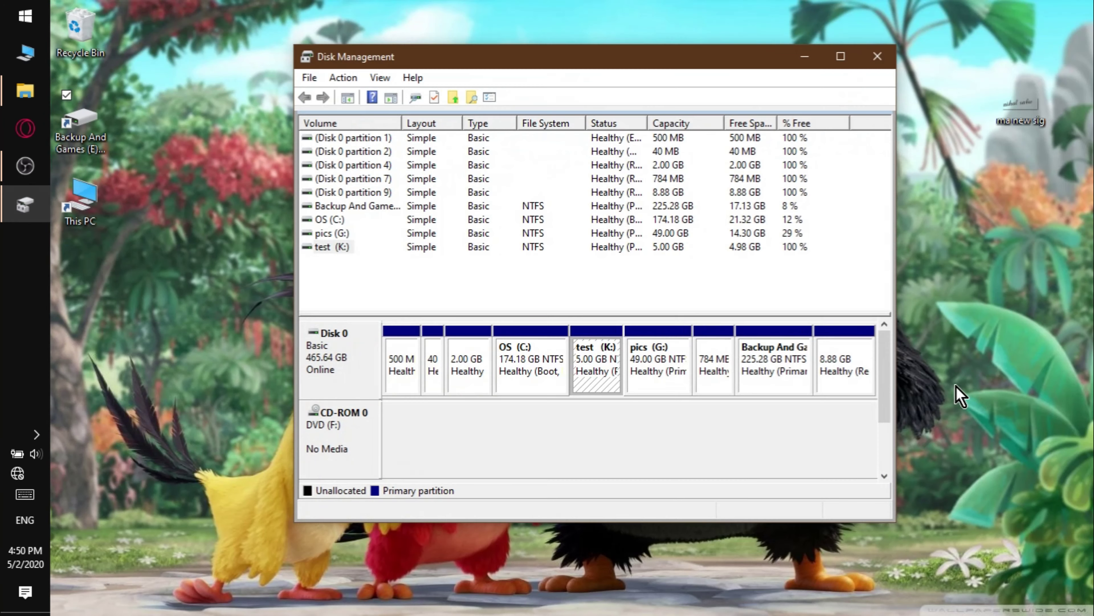
{"action": "right_click", "coordinate": [602, 355]}
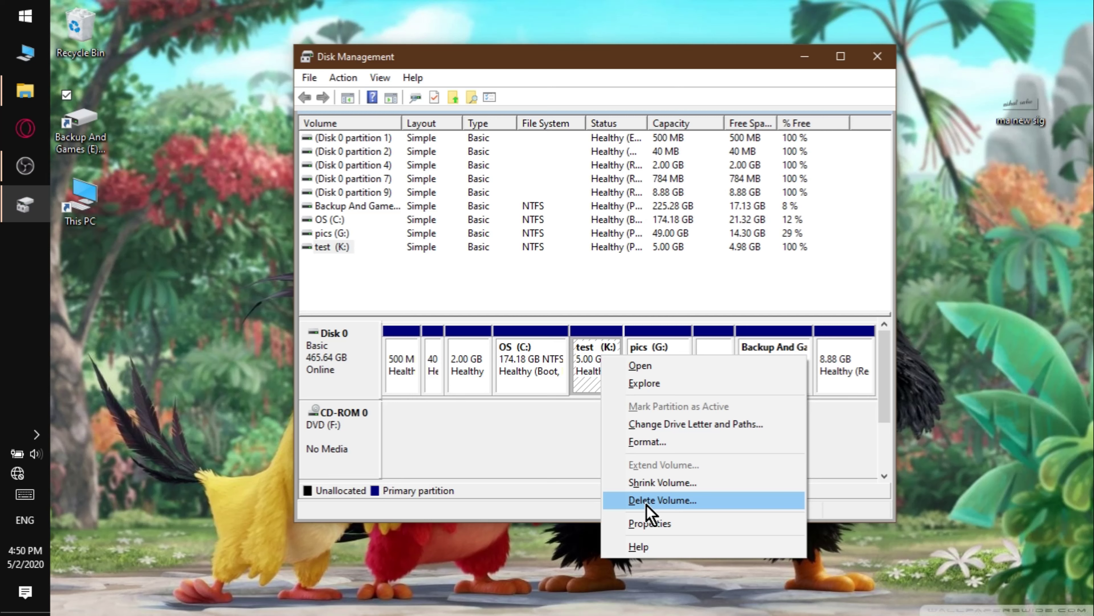
{"action": "left_click", "coordinate": [672, 503]}
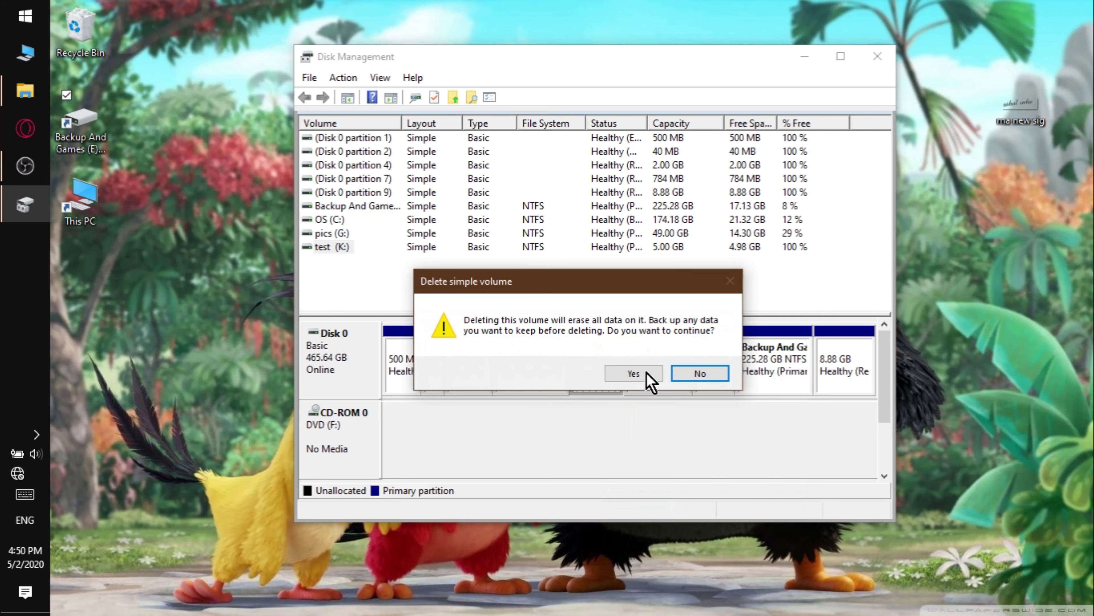
{"action": "left_click", "coordinate": [638, 373]}
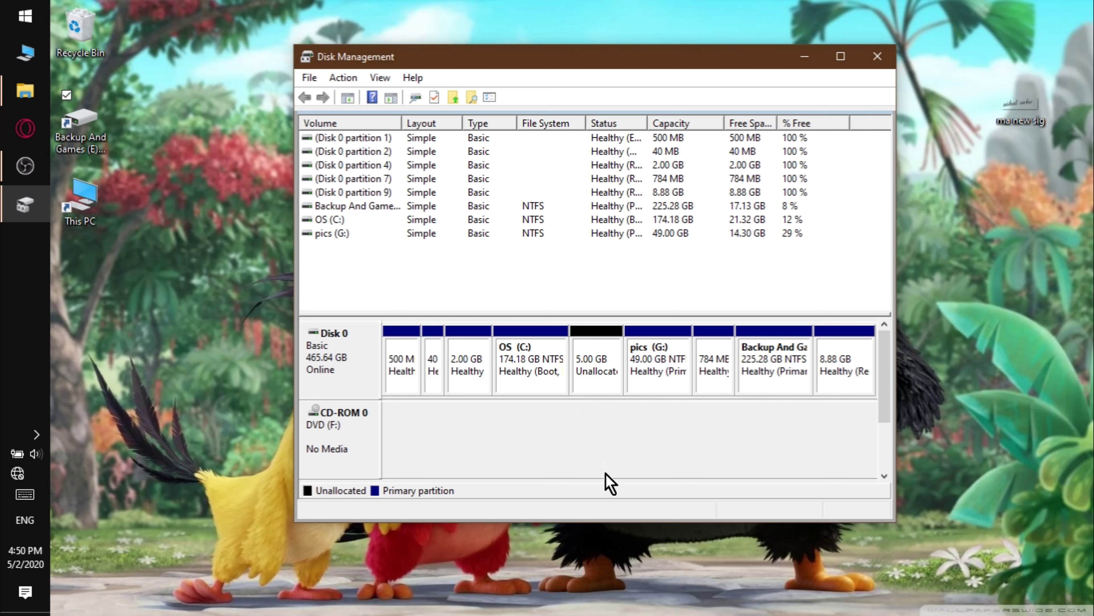
- Extend the OS (C:) volume with the full 5120 MB of unallocated space on Disk 0 using the Extend Volume Wizard
{"action": "left_click", "coordinate": [594, 360]}
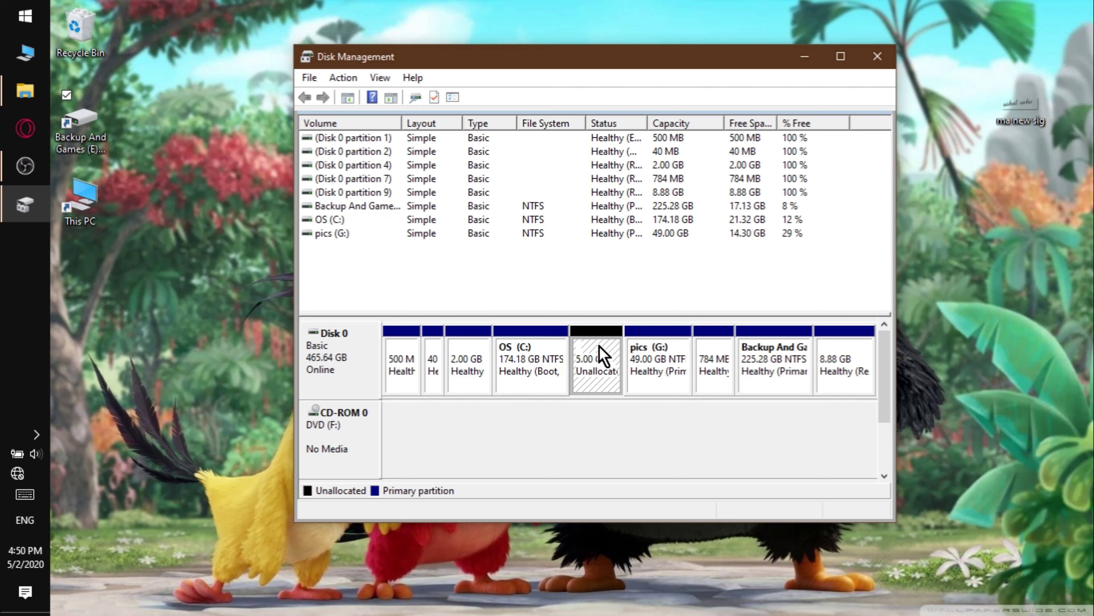
{"action": "right_click", "coordinate": [522, 339]}
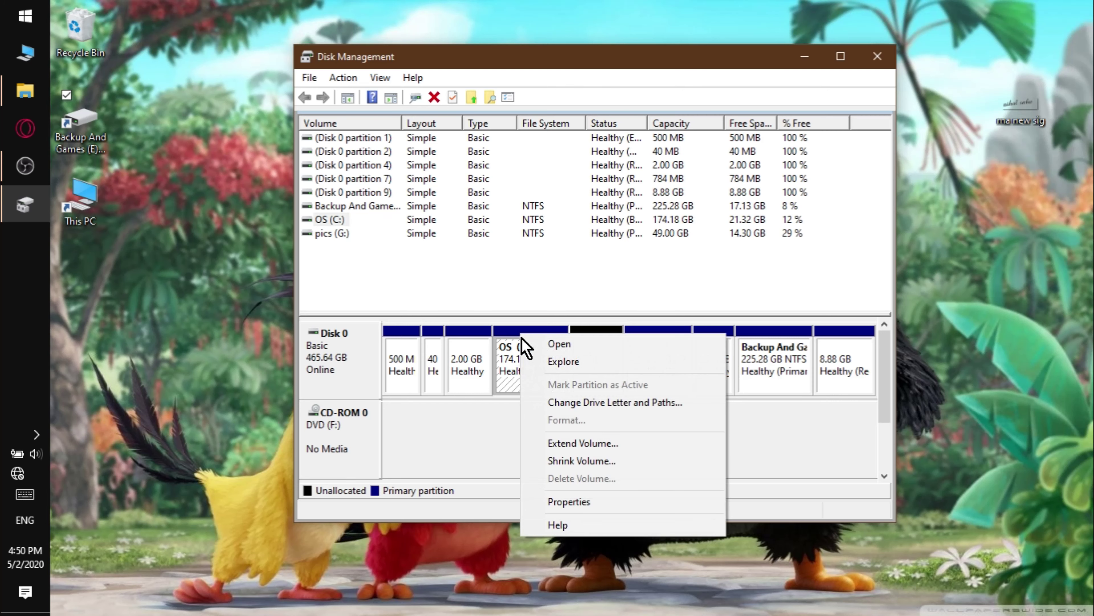
{"action": "left_click", "coordinate": [609, 448]}
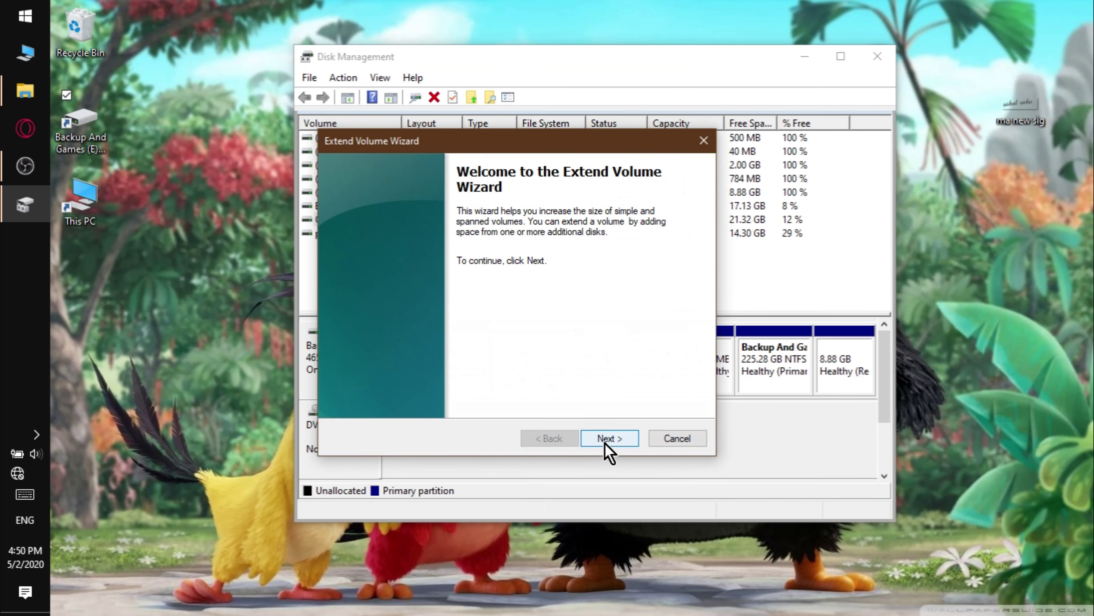
{"action": "left_click", "coordinate": [609, 448]}
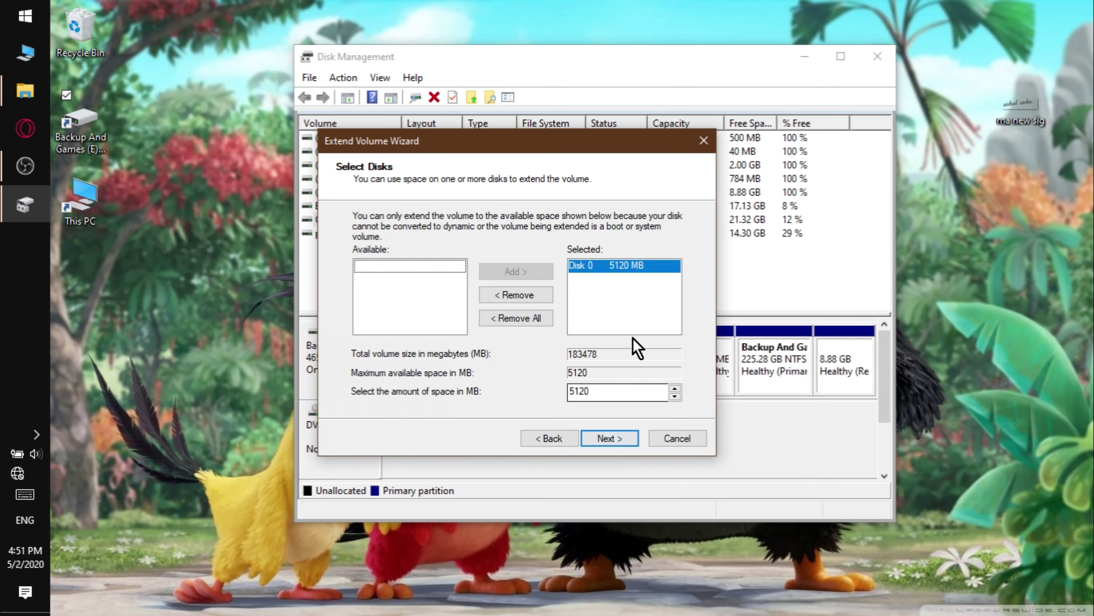
{"action": "left_click", "coordinate": [644, 267]}
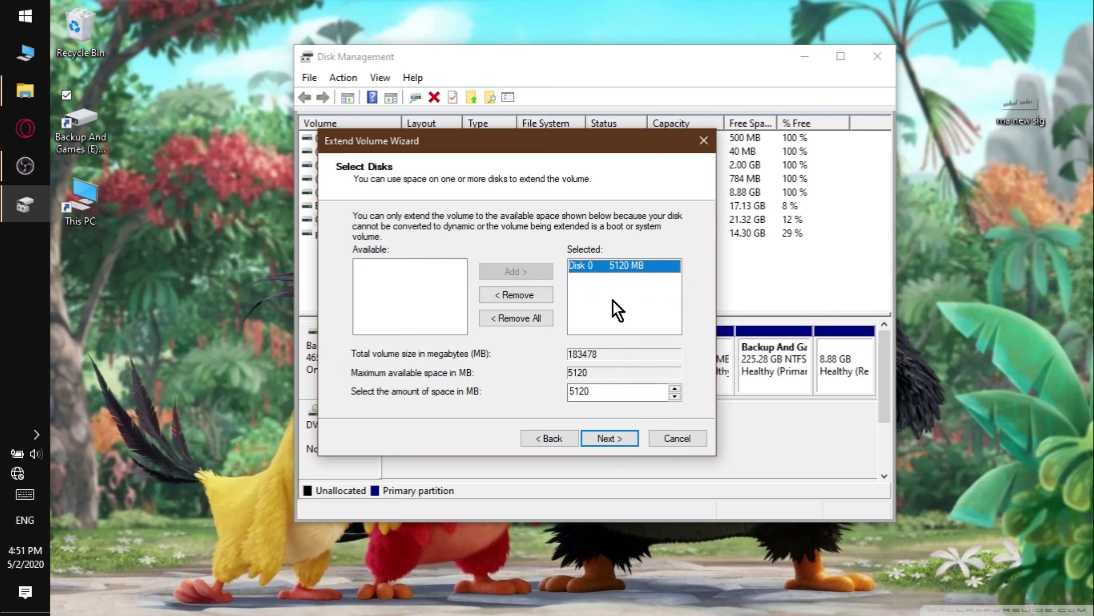
{"action": "left_click", "coordinate": [615, 439]}
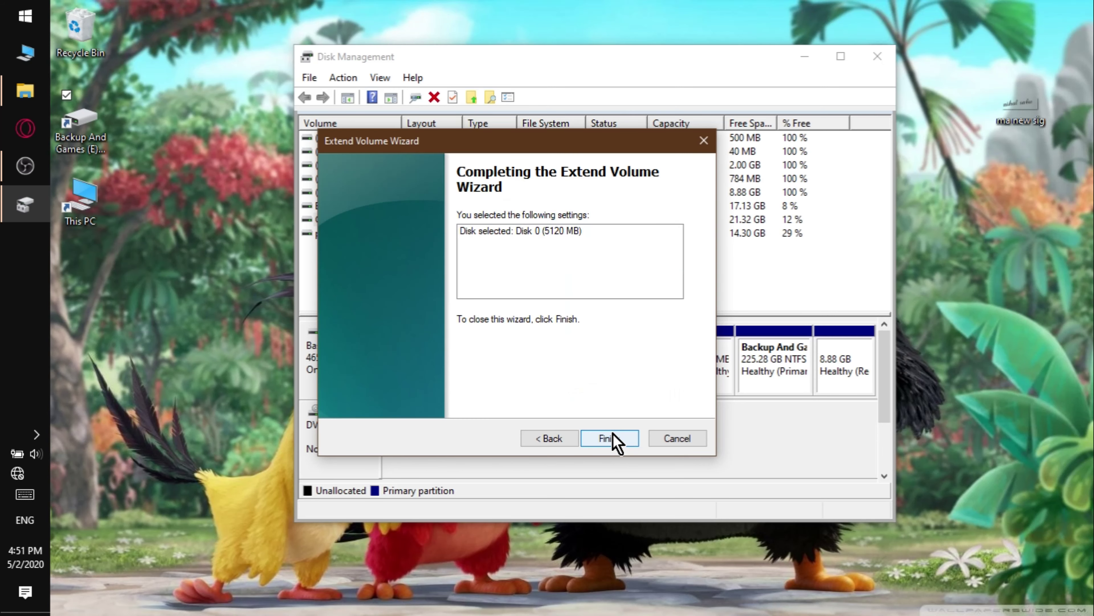
{"action": "left_click", "coordinate": [613, 435]}
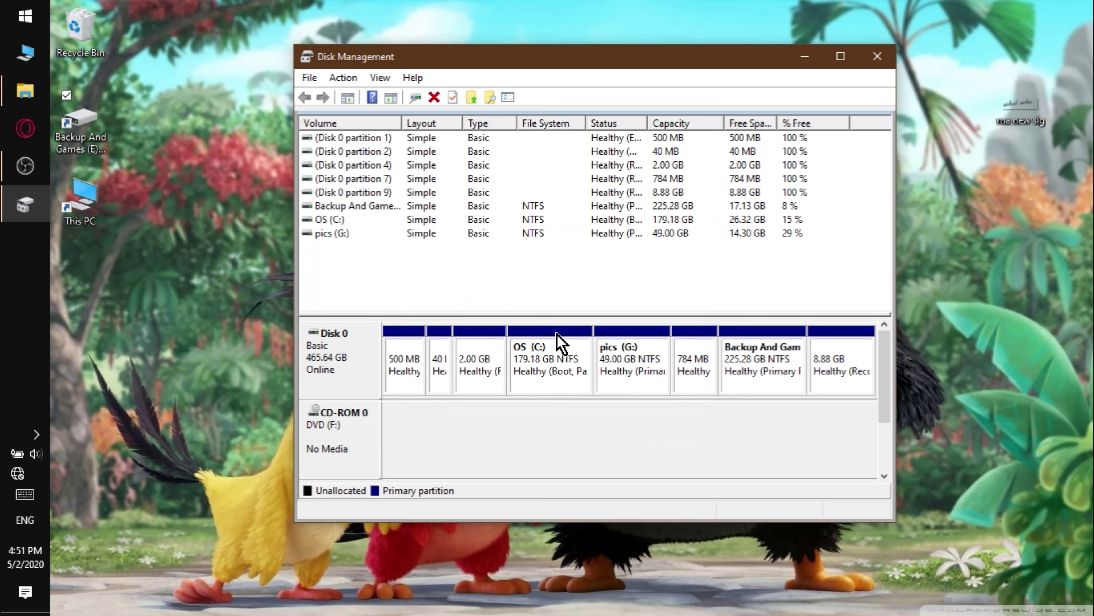
- Switch to File Explorer, check the OS (C:) drive's size under This PC and minimize the window
{"action": "left_click", "coordinate": [25, 91]}
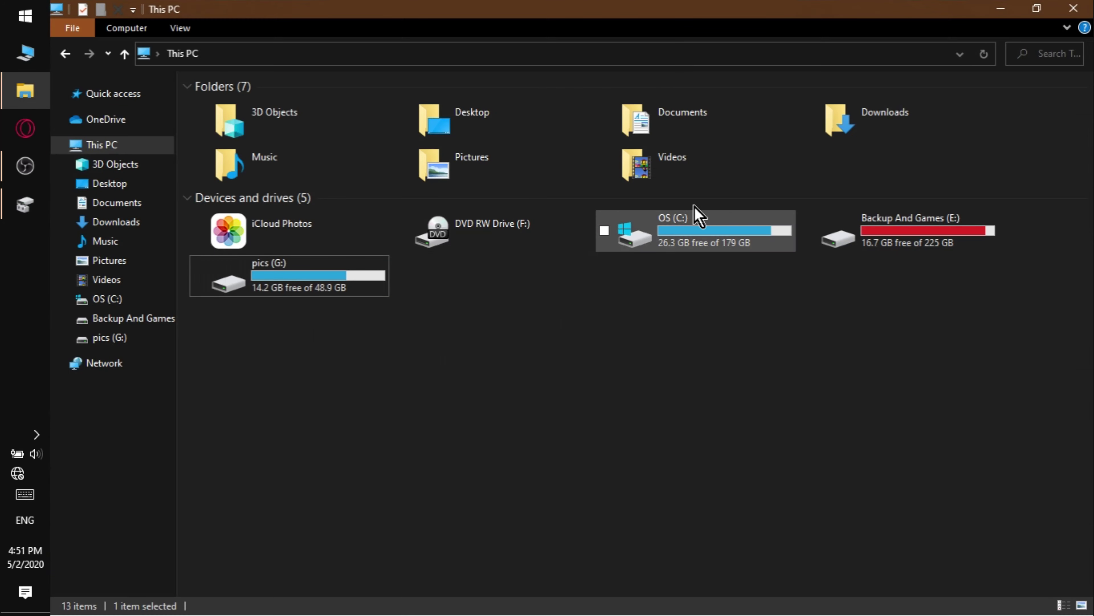
{"action": "left_click", "coordinate": [998, 9]}
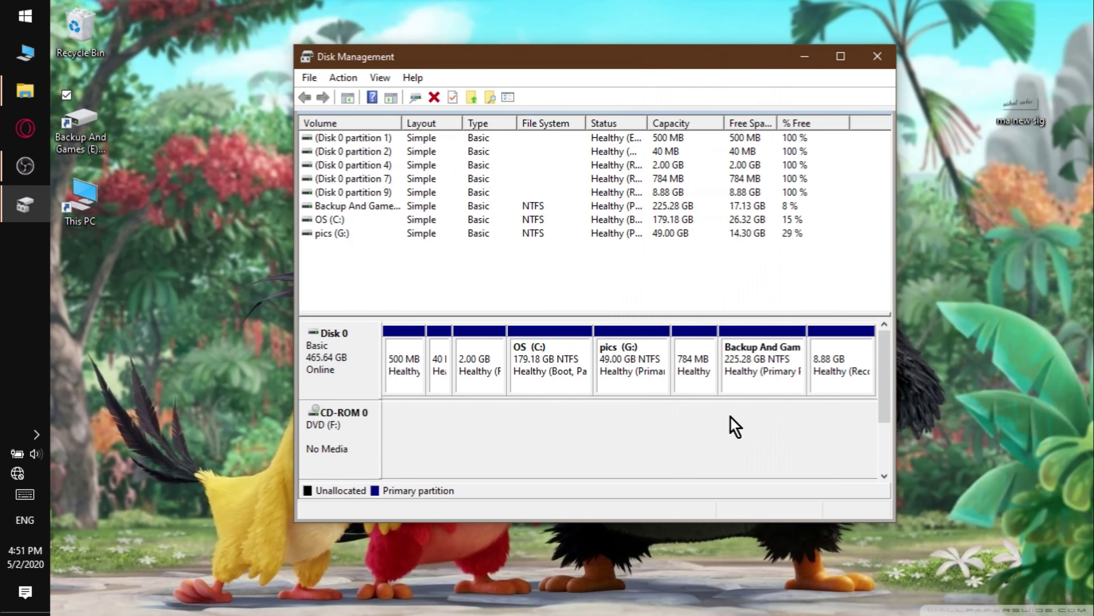